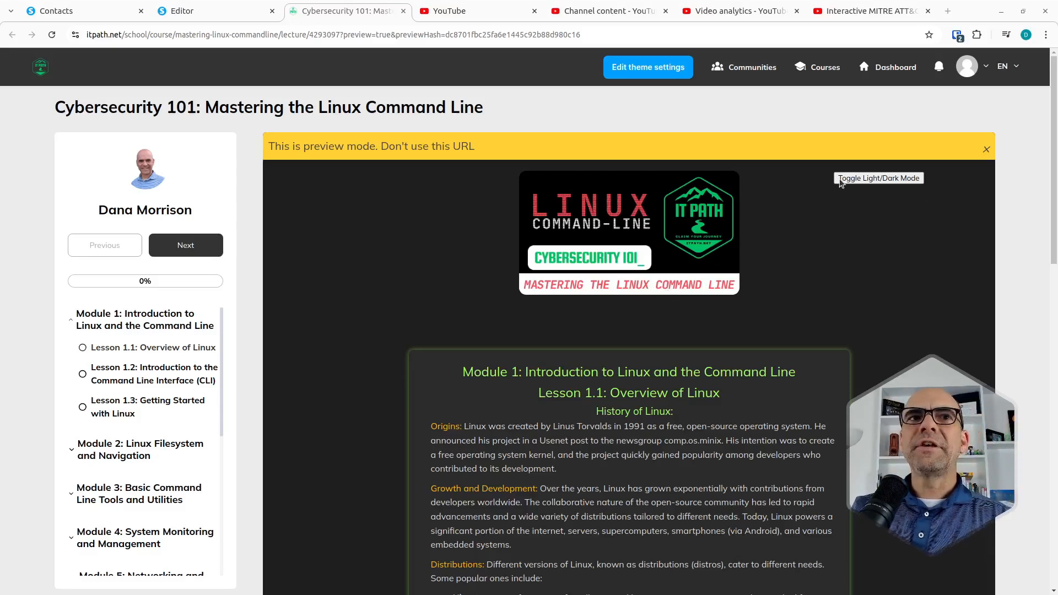
Step: Dismiss the preview notice on the lesson page and toggle between light and dark mode to compare both themes
click(987, 150)
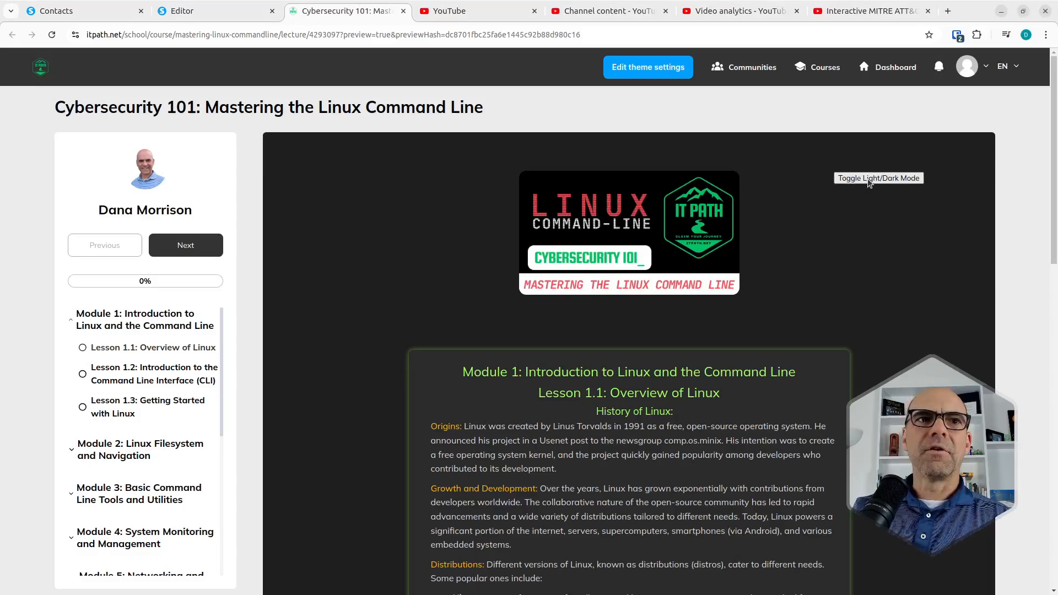
click(875, 180)
click(874, 180)
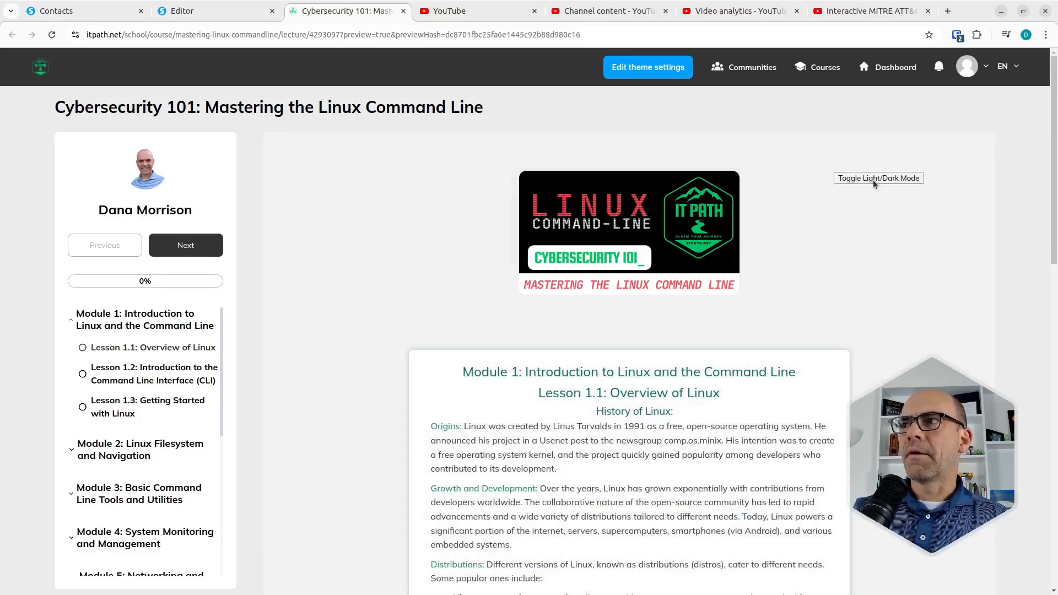
click(875, 179)
click(875, 179)
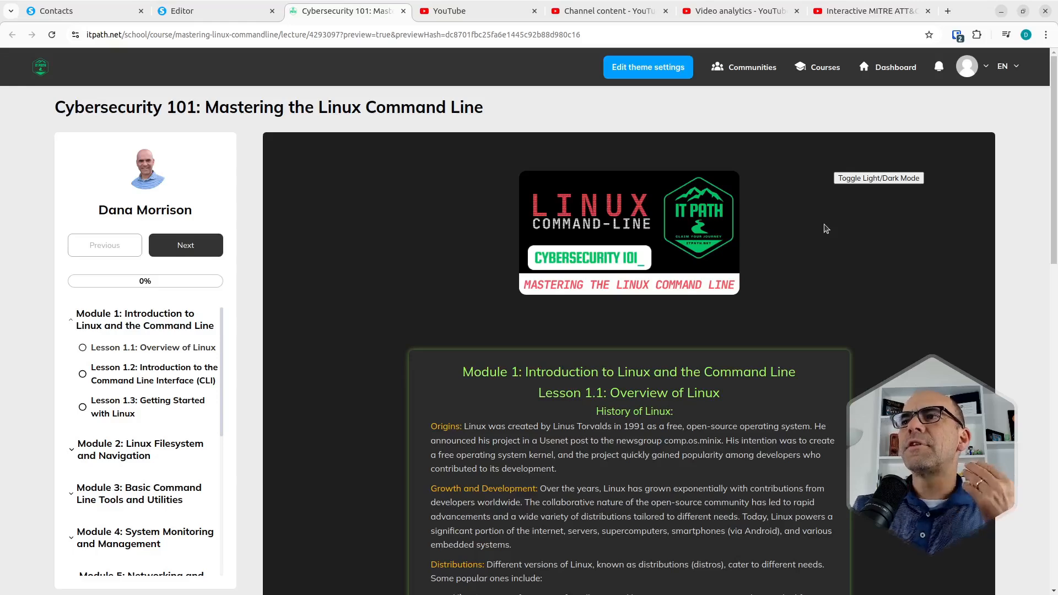
click(857, 181)
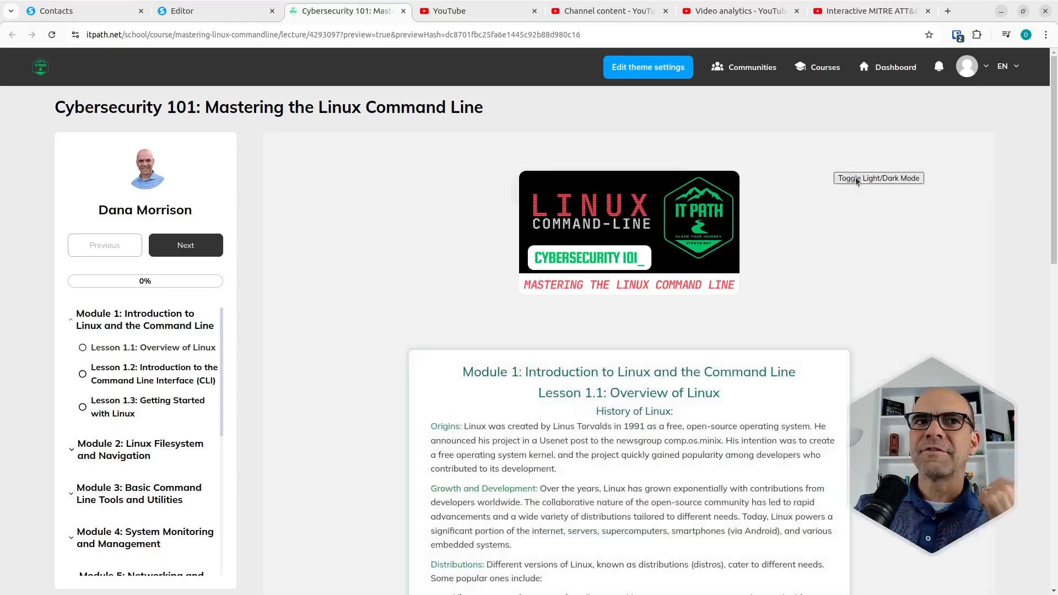
click(857, 180)
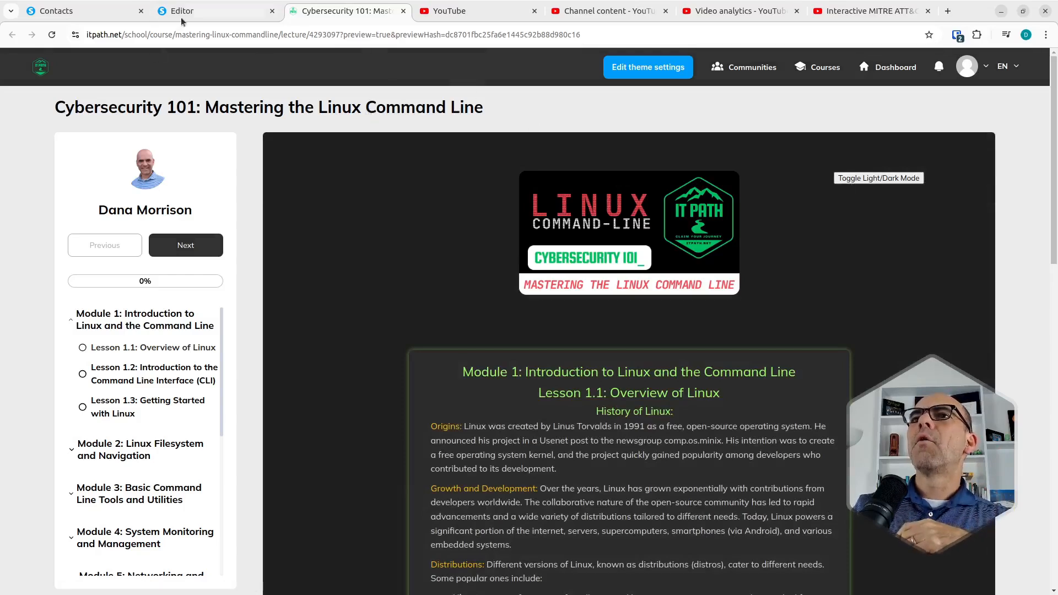
Step: Switch to the page editor and inspect the settings of the header section and its three-column row
click(198, 12)
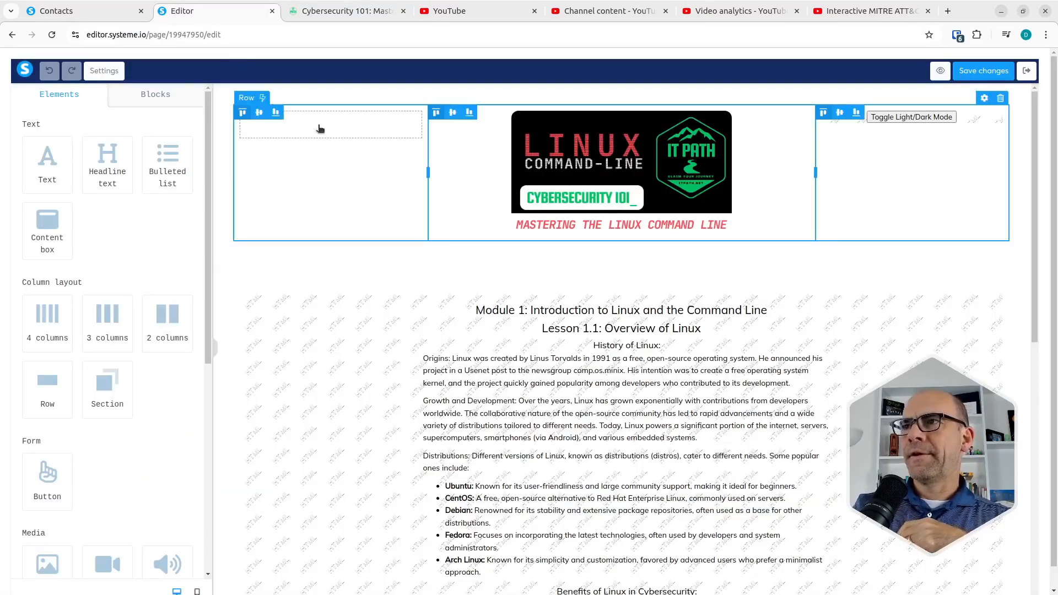
click(269, 257)
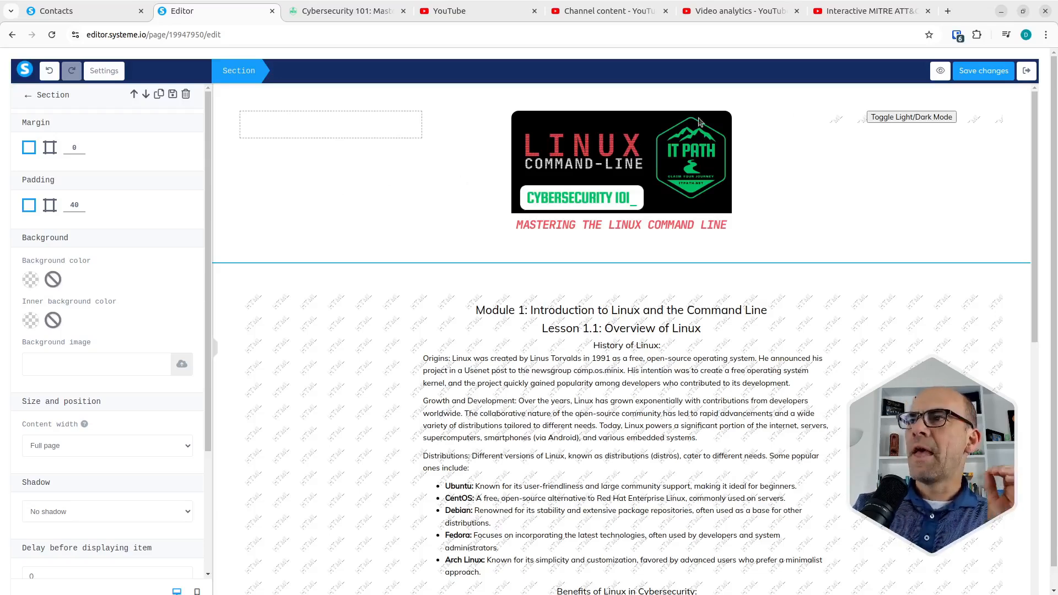
click(957, 210)
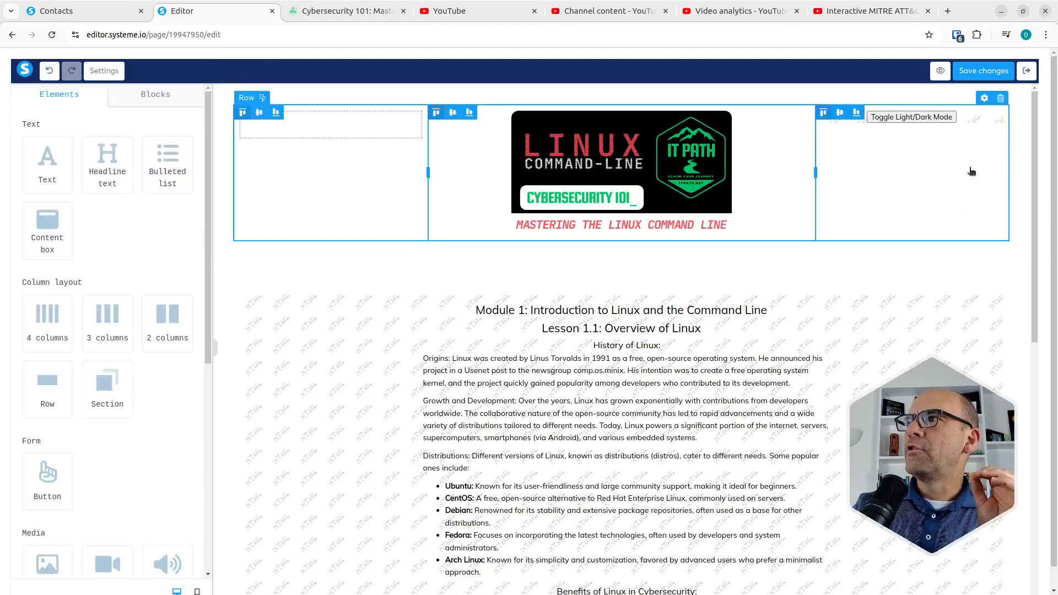
click(1023, 209)
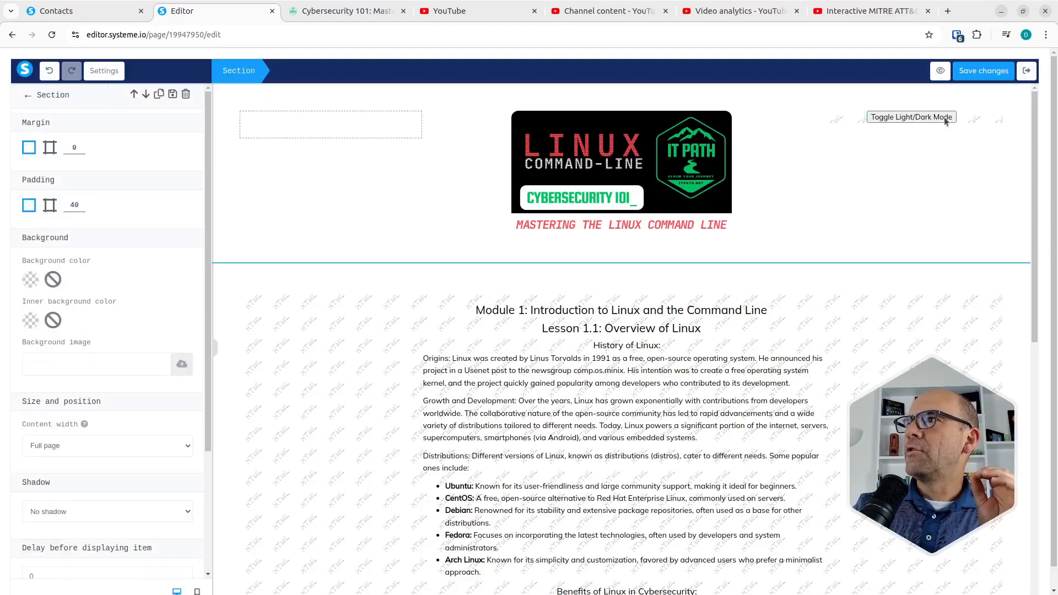
click(981, 195)
click(978, 158)
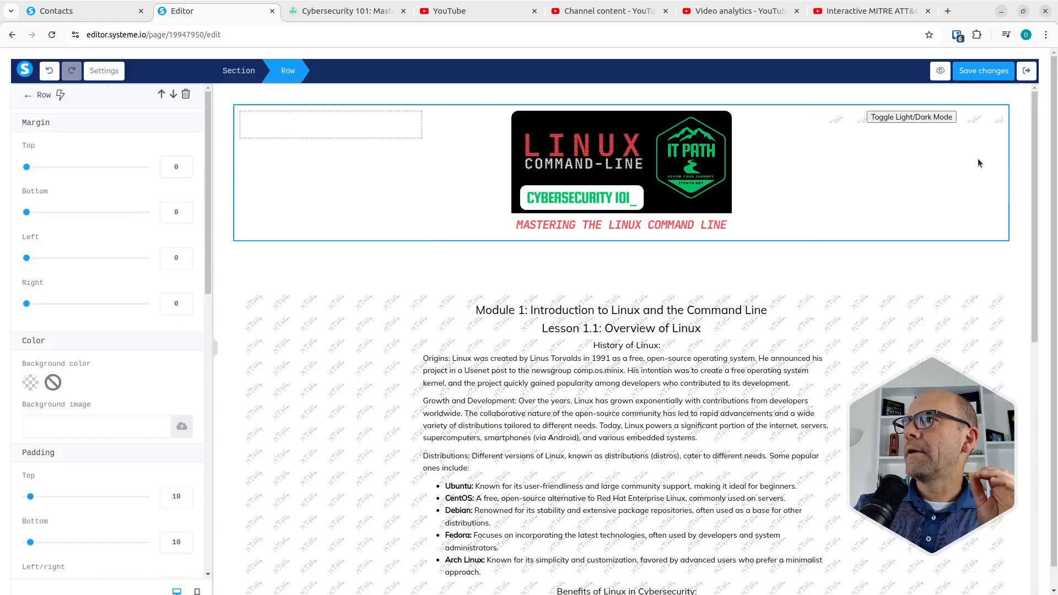
Step: Inspect the master block option for saving the header section as a block, and look through the saved blocks
click(1010, 159)
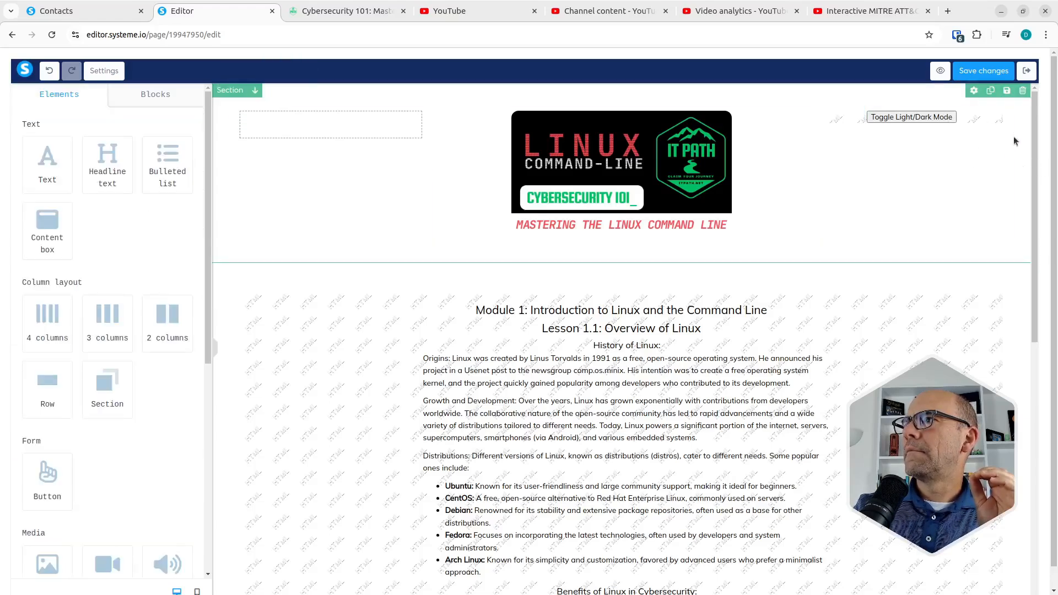
click(1010, 92)
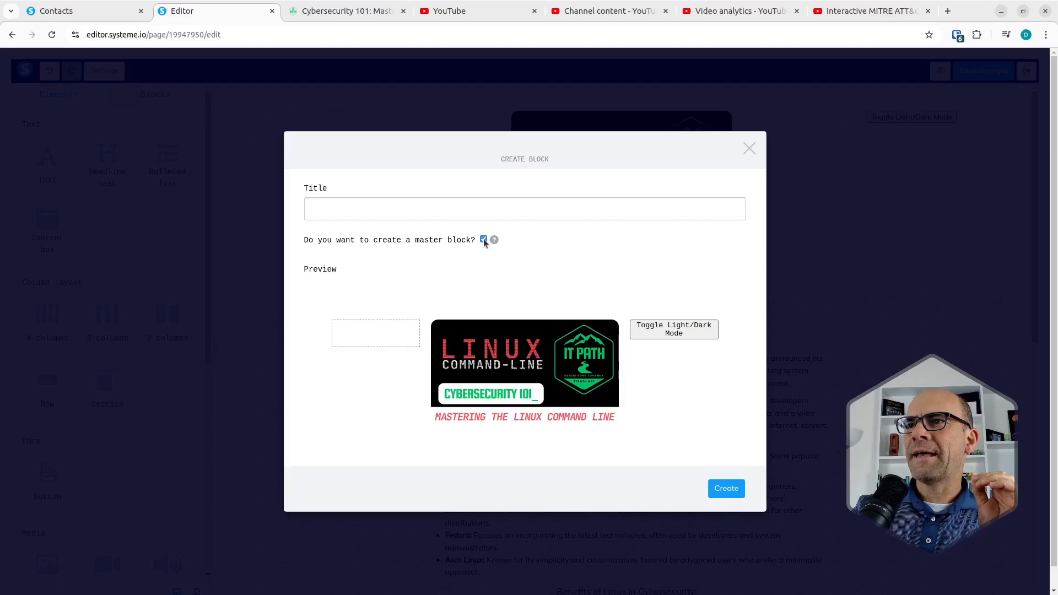
click(749, 149)
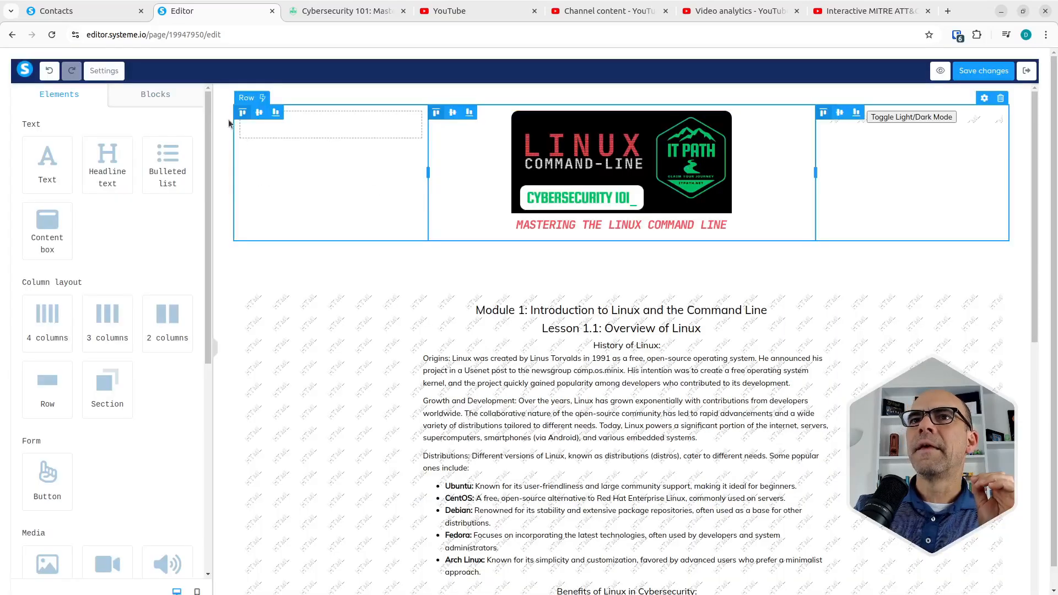
click(166, 99)
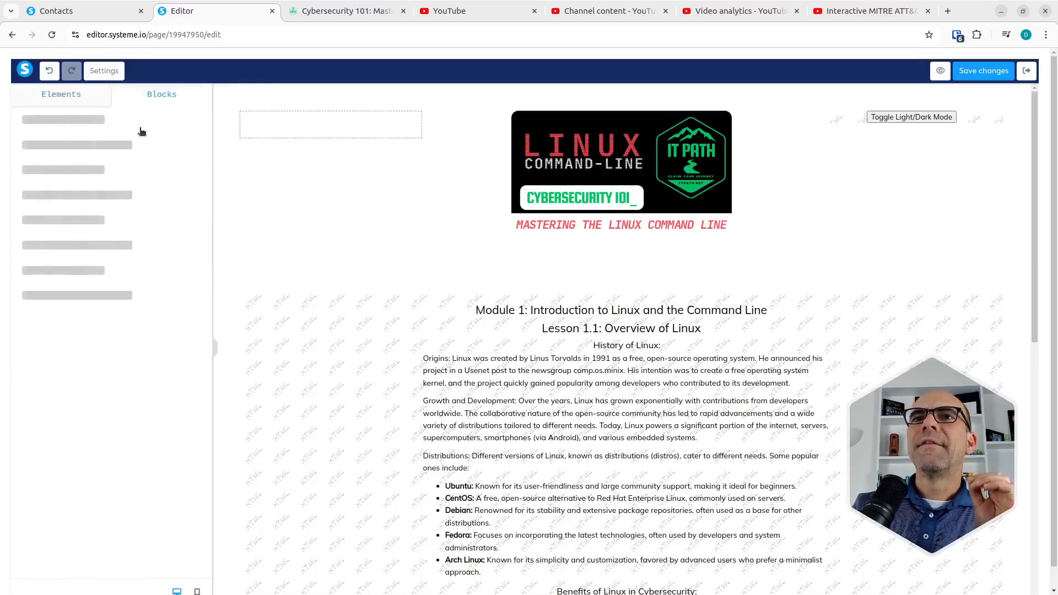
click(81, 120)
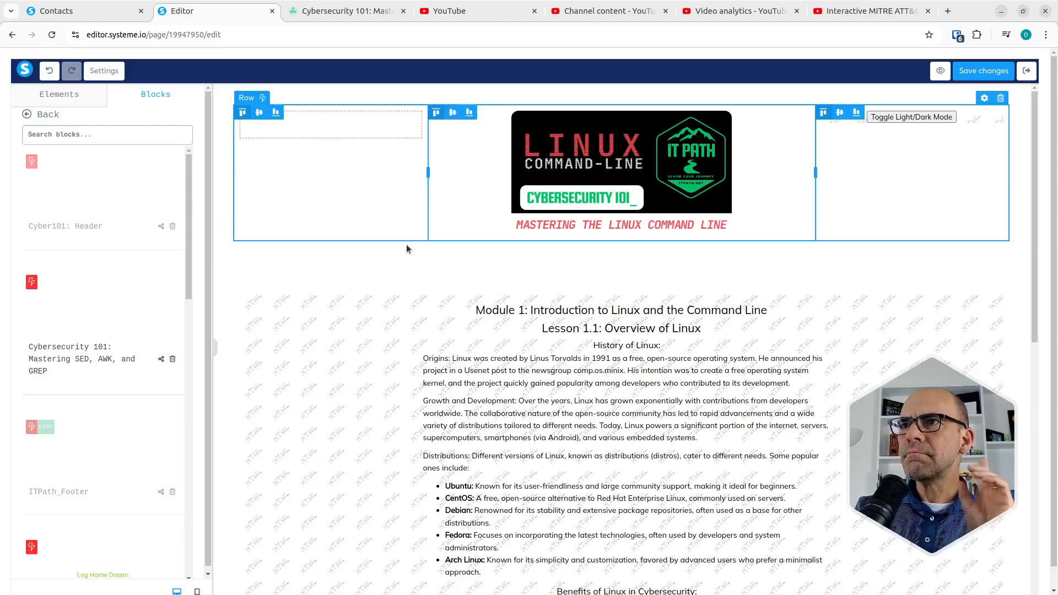
click(74, 98)
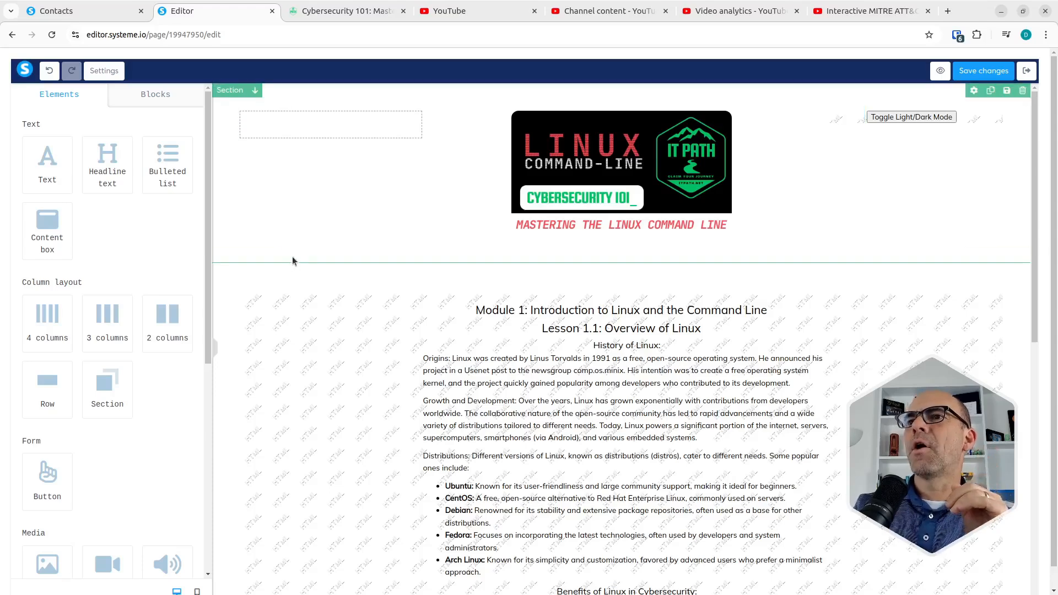
Step: Place a Raw HTML element above the header row and delete it together with its empty row
click(891, 121)
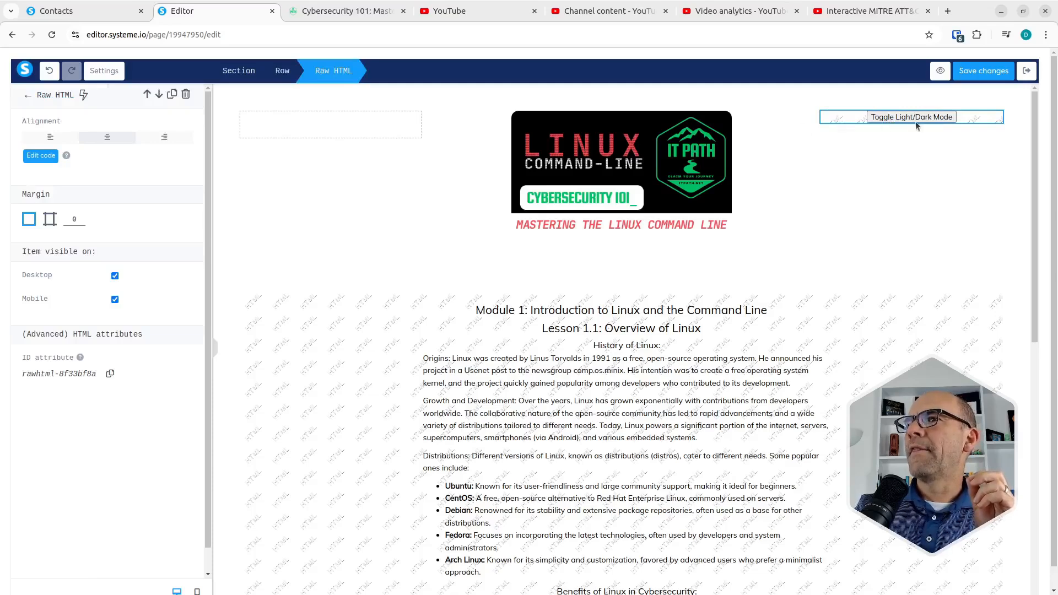
click(407, 184)
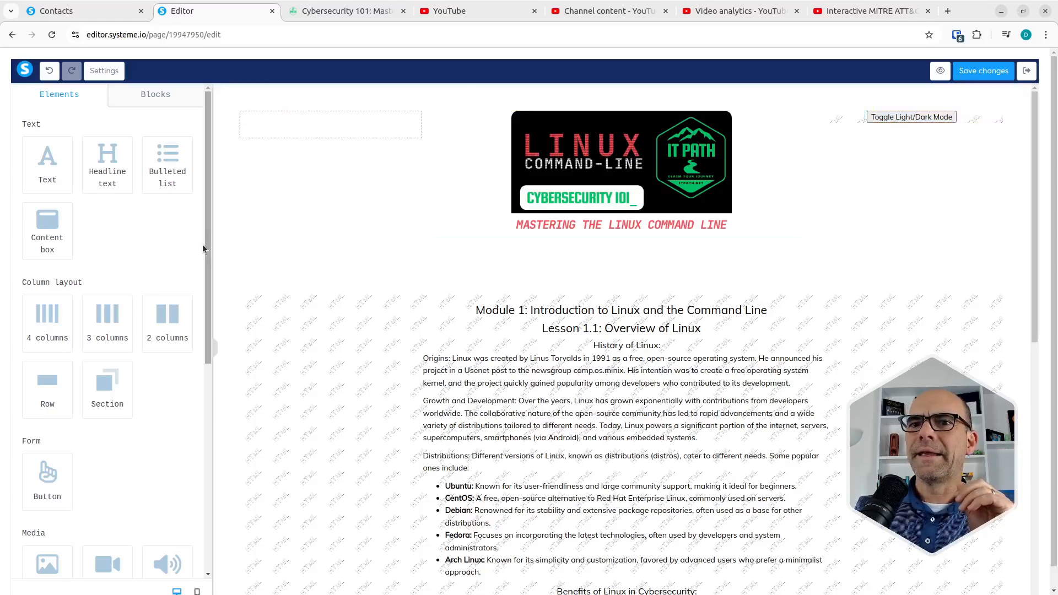
scroll(185, 255, down, 7)
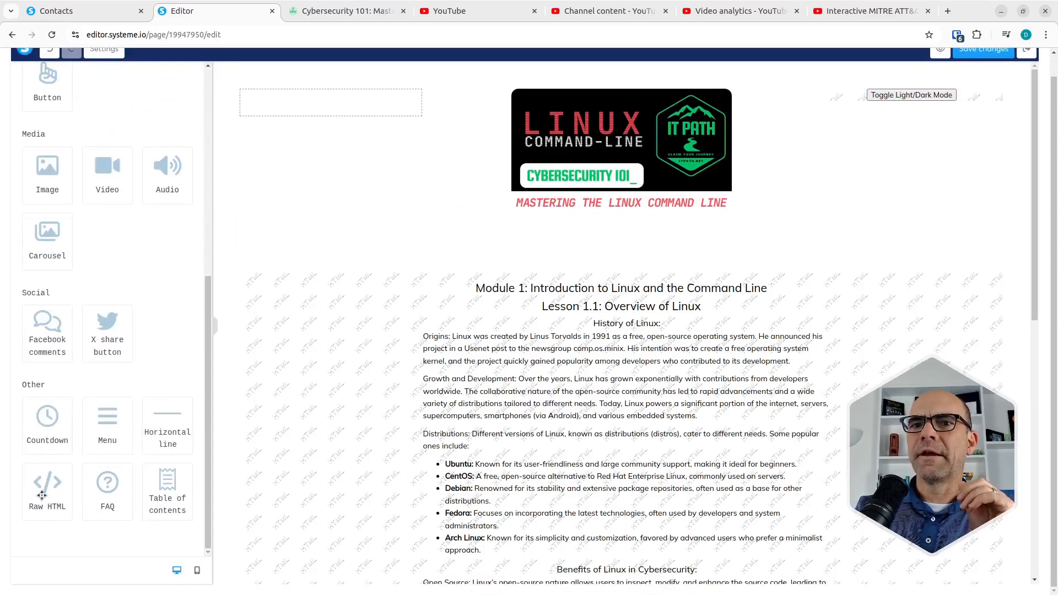
drag(50, 485, 913, 145)
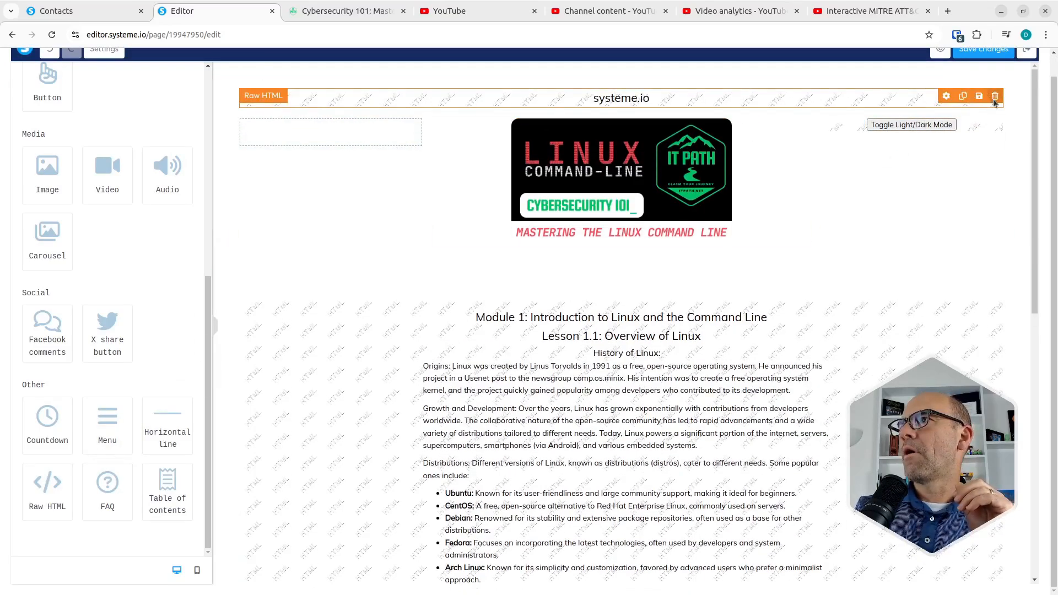
click(997, 97)
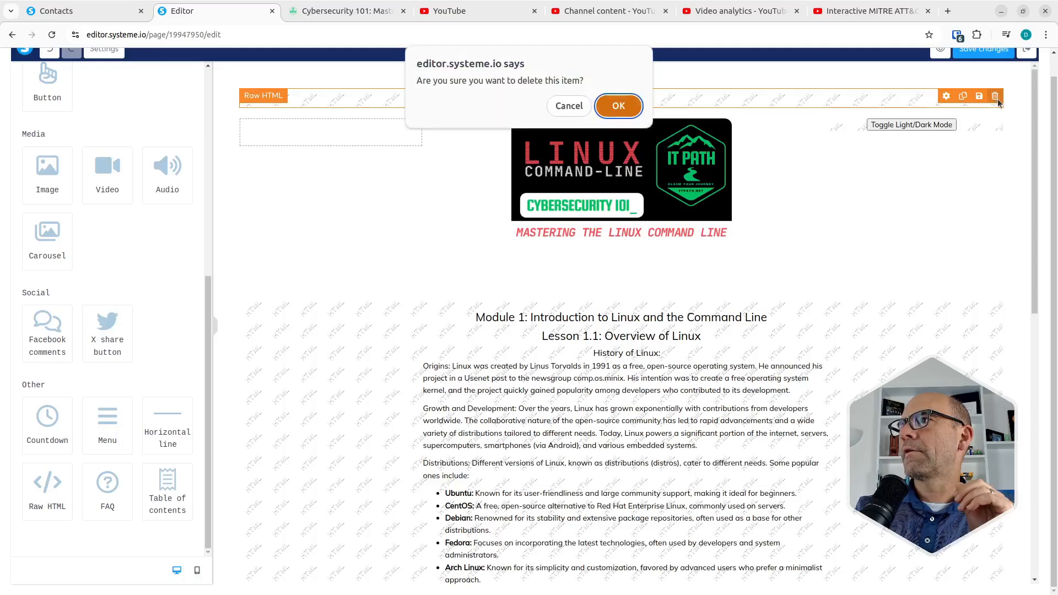
click(615, 105)
click(1002, 91)
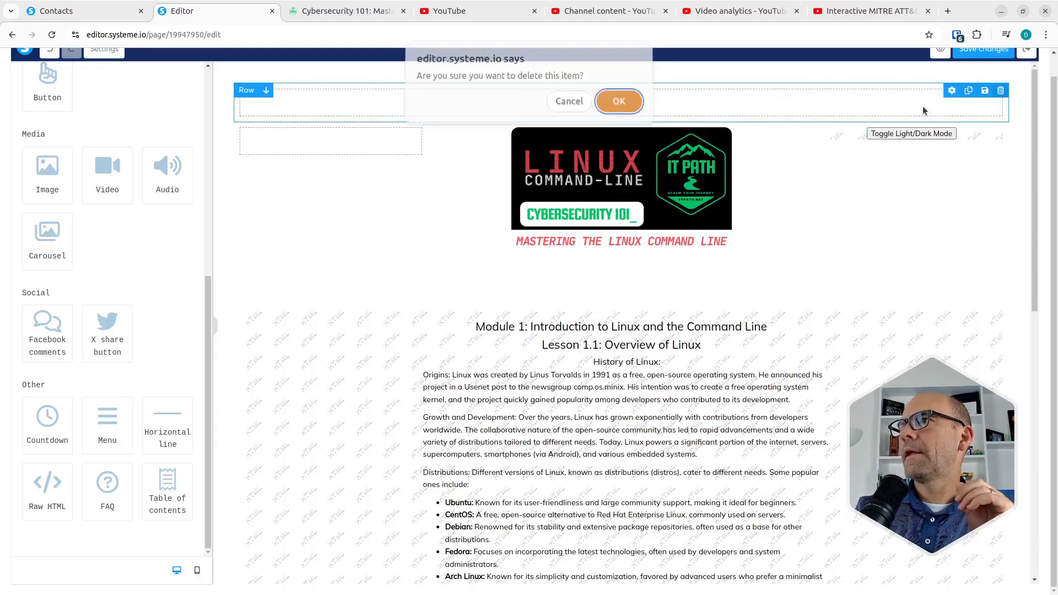
click(619, 106)
Step: Place a Raw HTML element directly under the light/dark toggle button in the header and delete it
drag(45, 484, 896, 108)
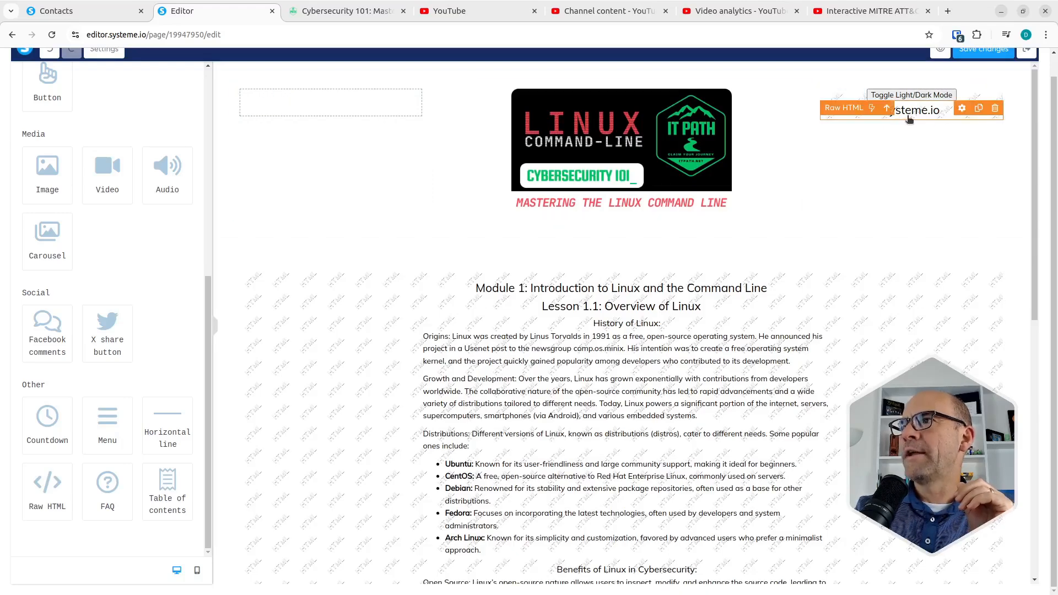
click(995, 108)
click(620, 131)
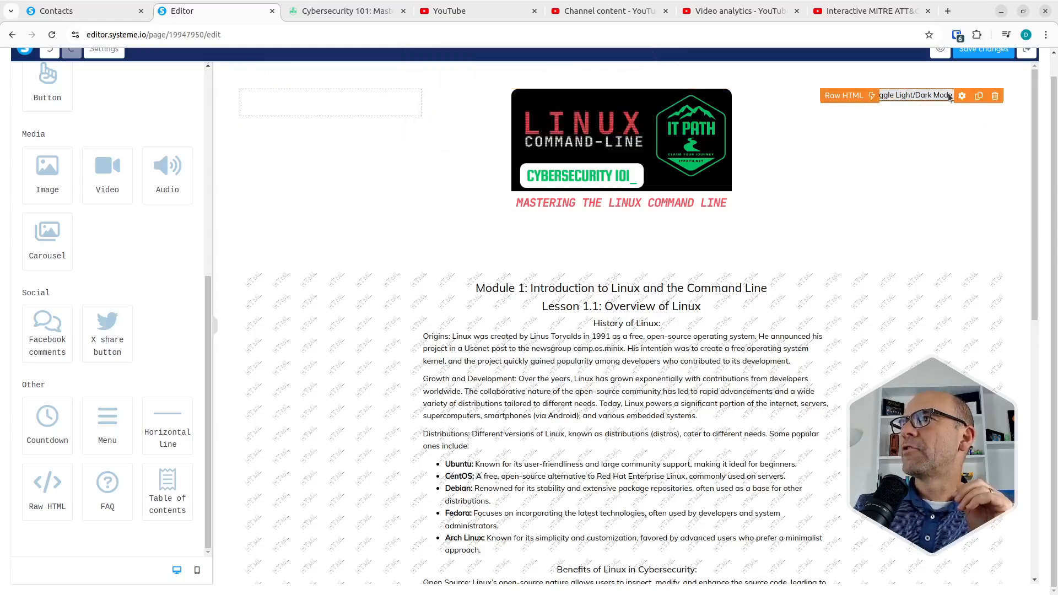
Step: Open the code of the header's light/dark toggle element and read it from the style rules to the script
click(858, 104)
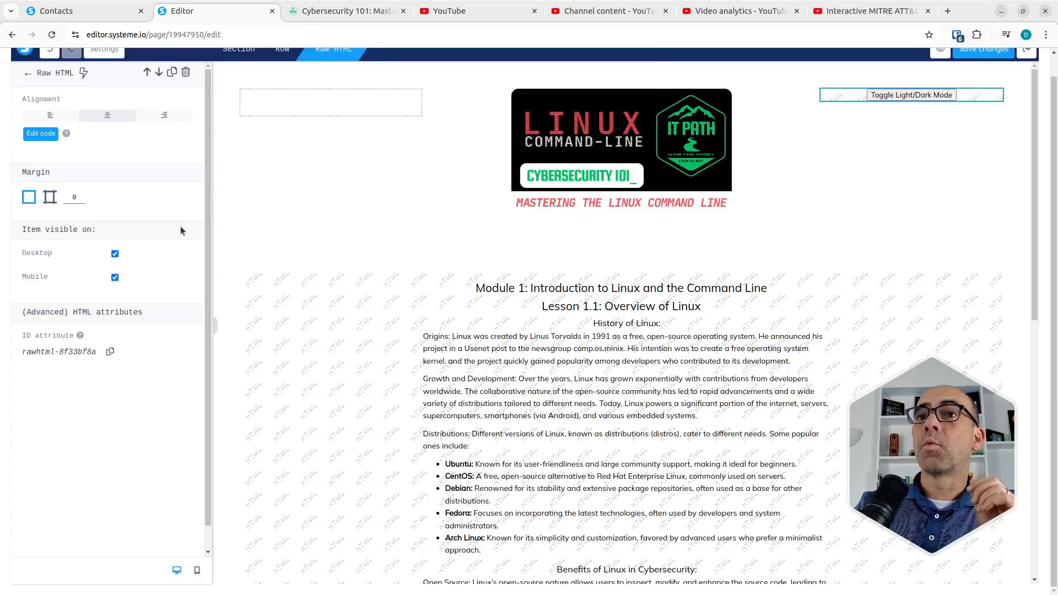
click(54, 135)
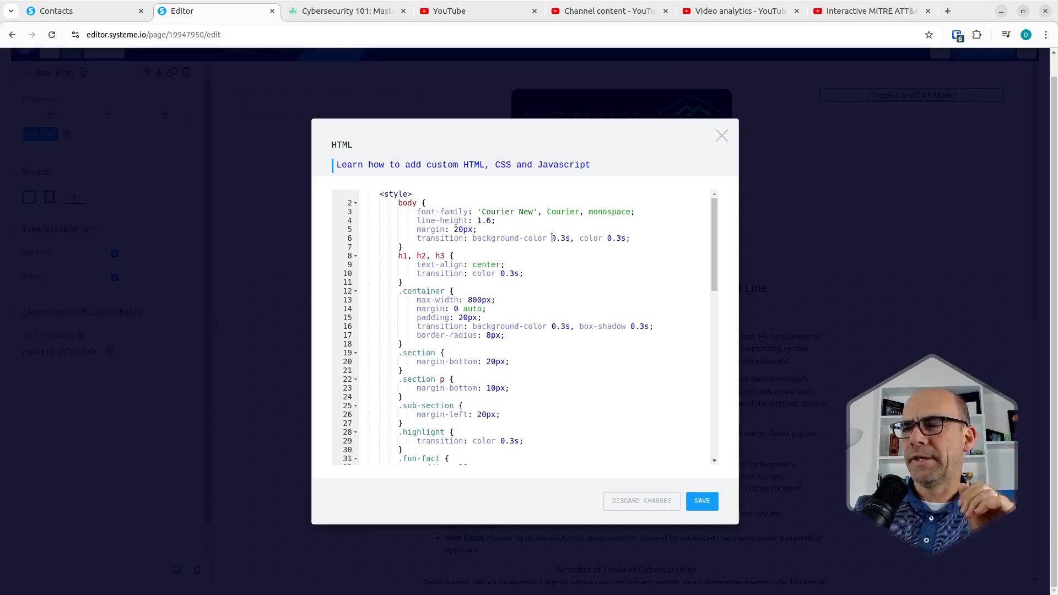
scroll(564, 238, down, 10)
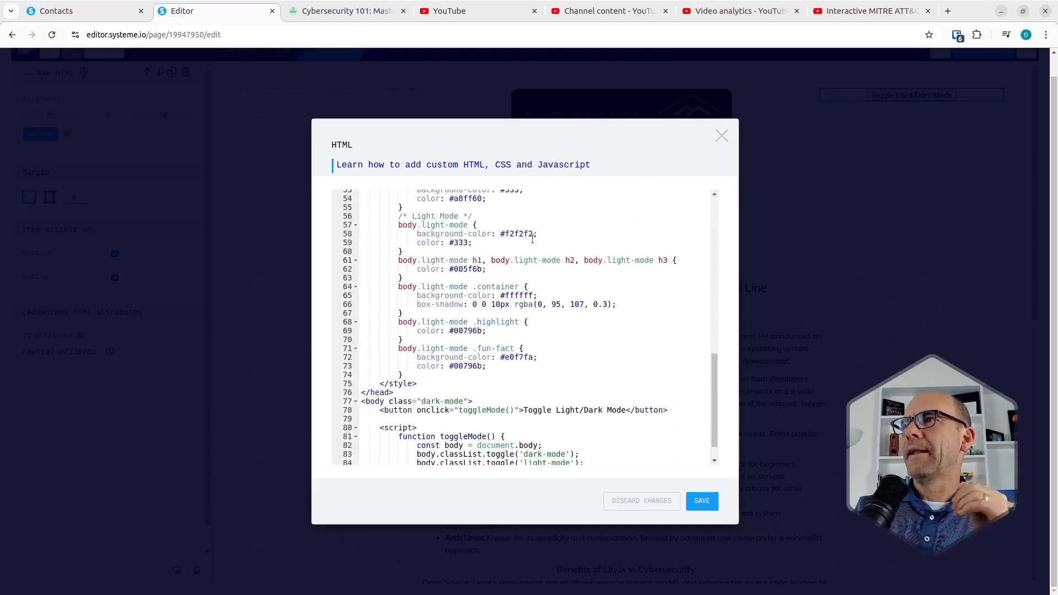
scroll(533, 240, down, 1)
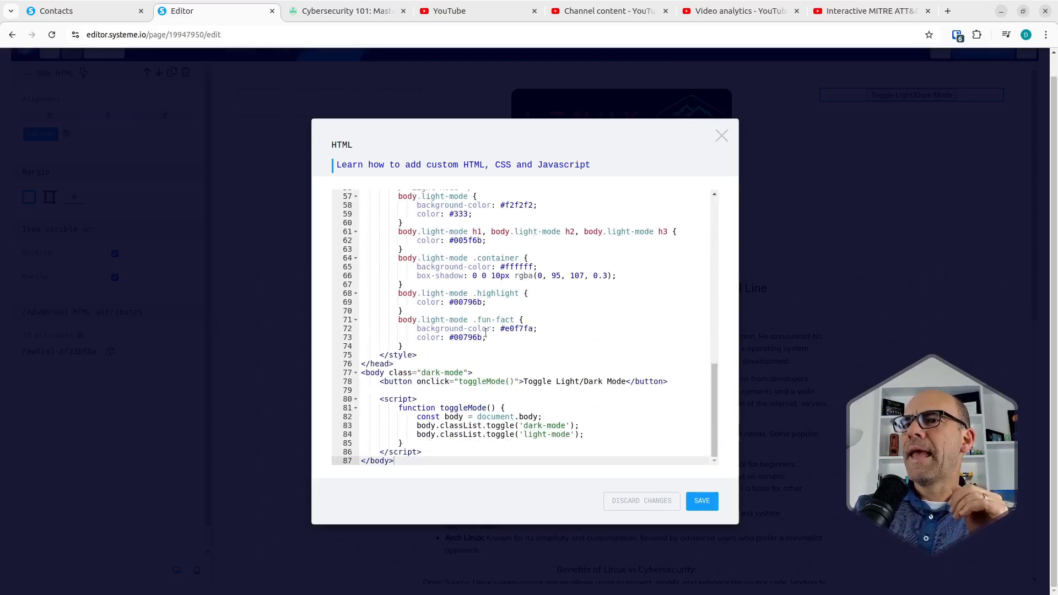
scroll(474, 360, up, 11)
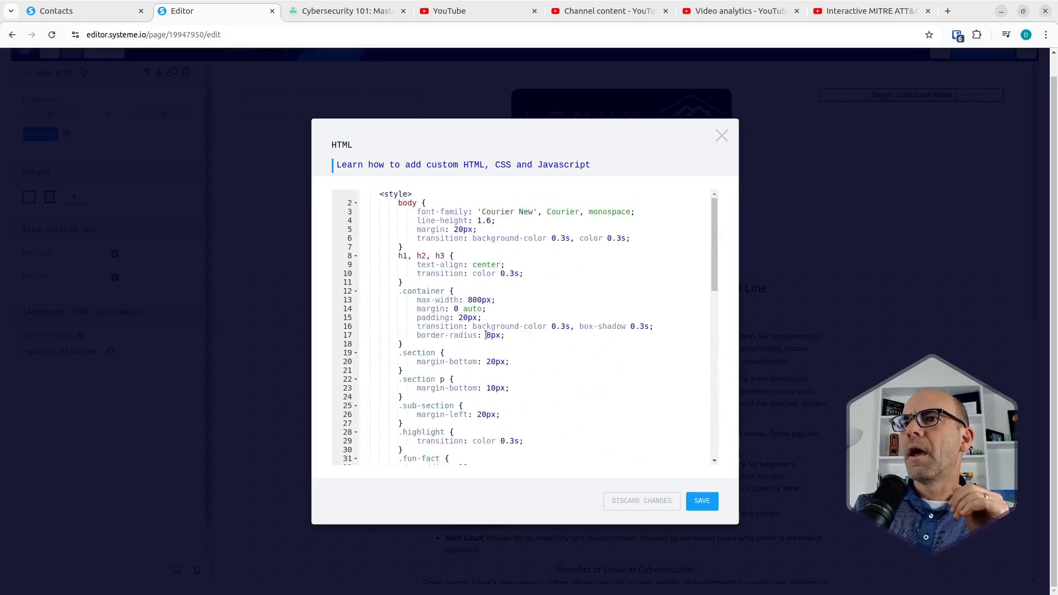
Step: Highlight the toggle code from the style block to the closing body tag and review its dark and light mode rules
drag(380, 195, 497, 455)
scroll(425, 265, down, 8)
scroll(497, 280, down, 3)
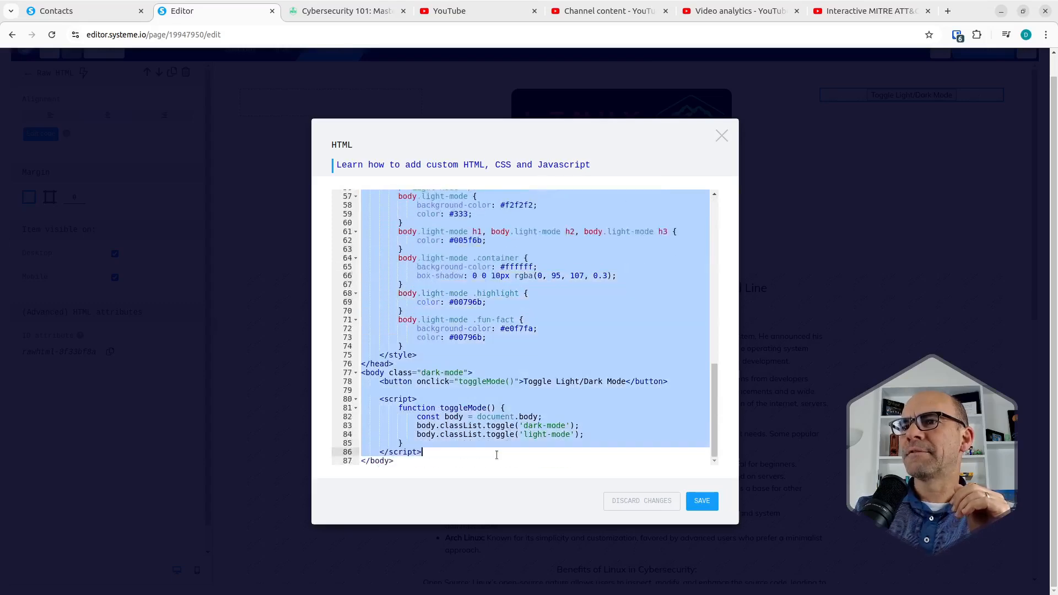
click(416, 471)
drag(412, 462, 364, 241)
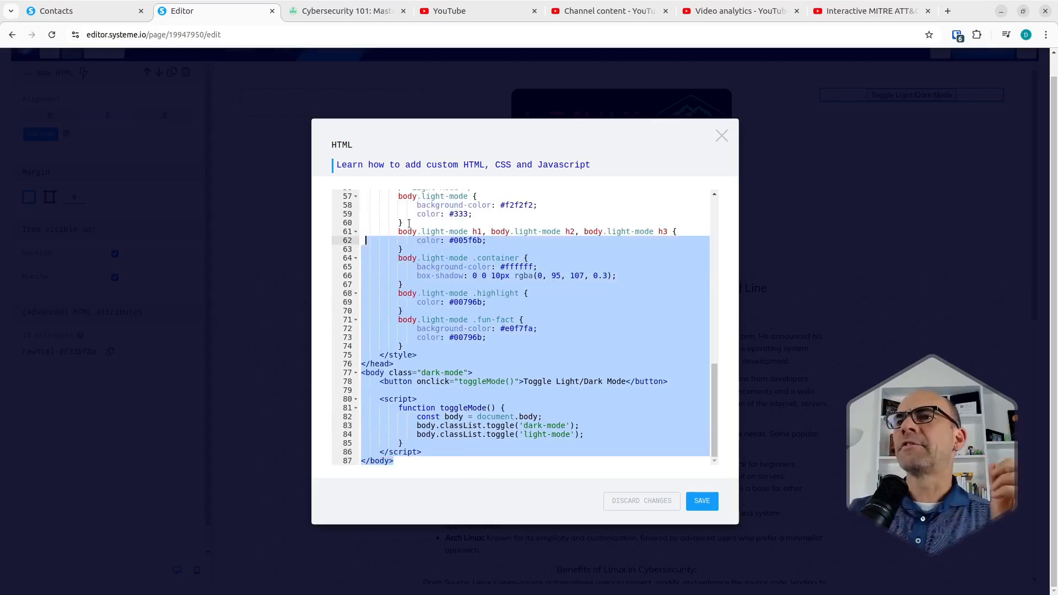
click(434, 228)
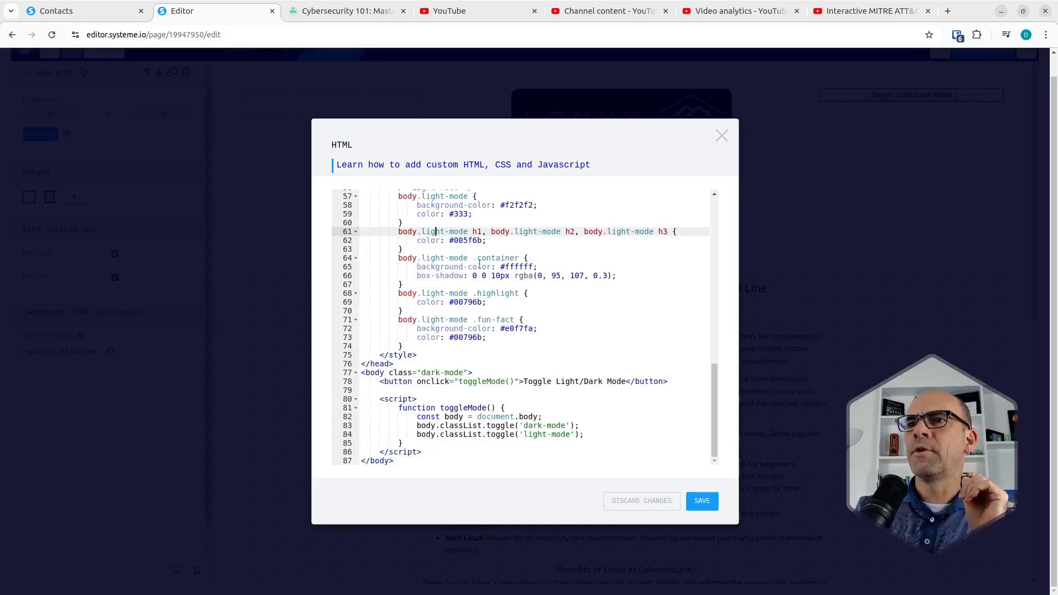
scroll(545, 254, up, 6)
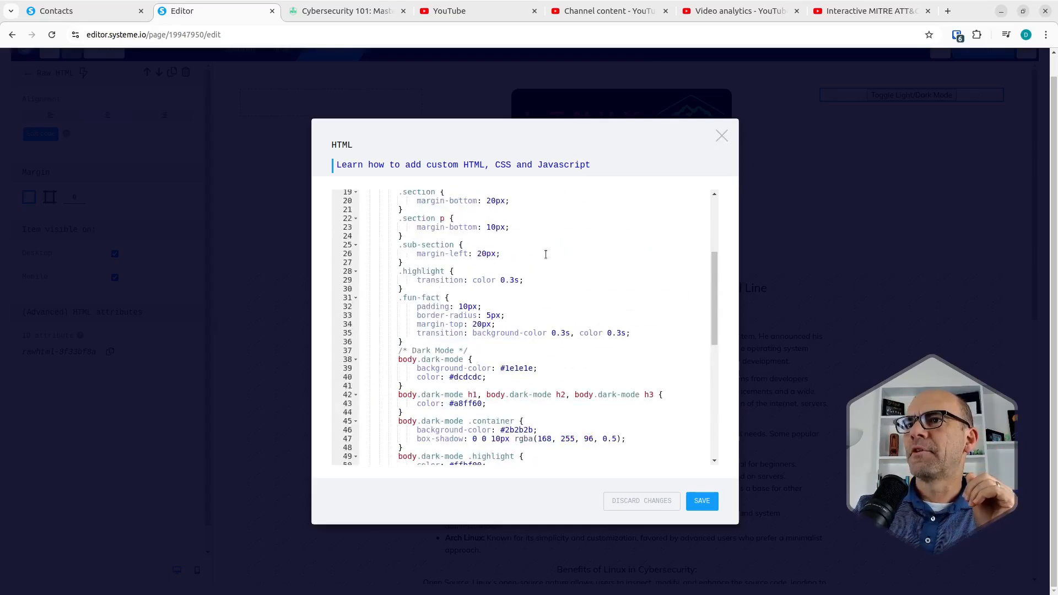
scroll(546, 254, up, 5)
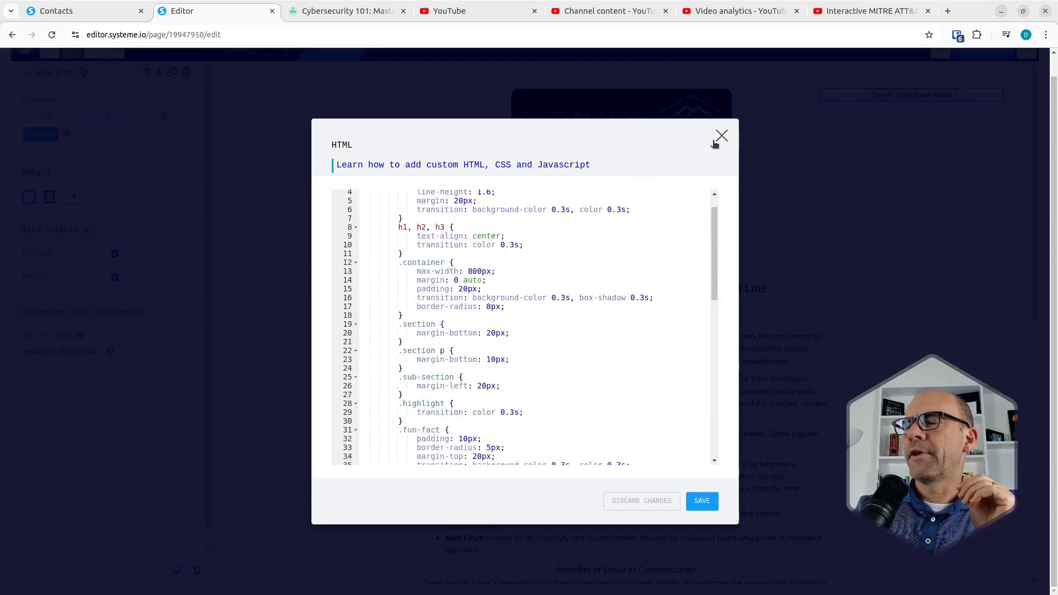
scroll(601, 255, up, 2)
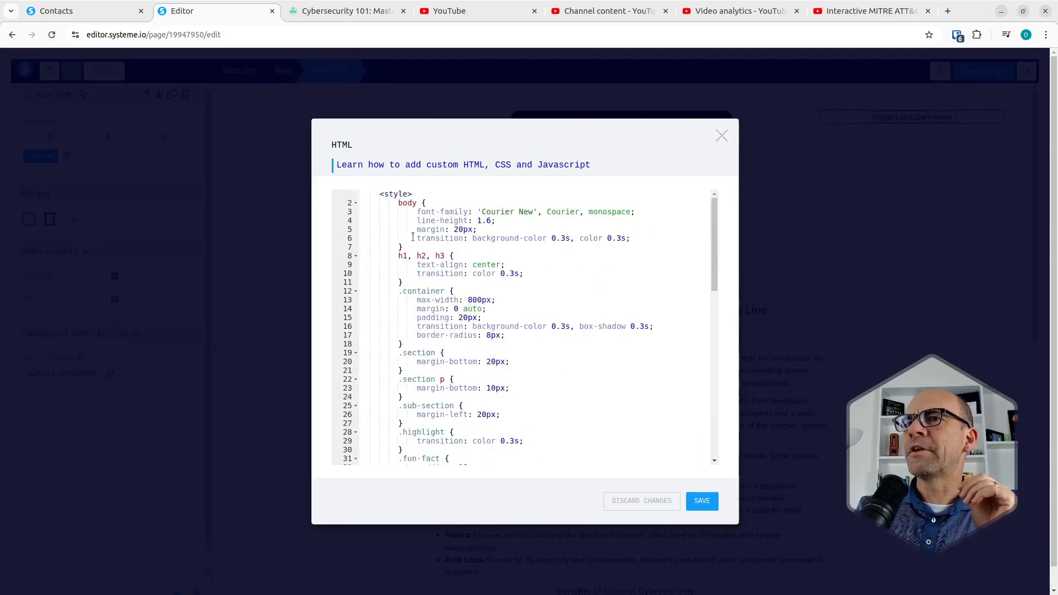
Step: Review the header toggle's code from the style rules through the dark and light mode rules to the script, and close it
scroll(487, 321, down, 8)
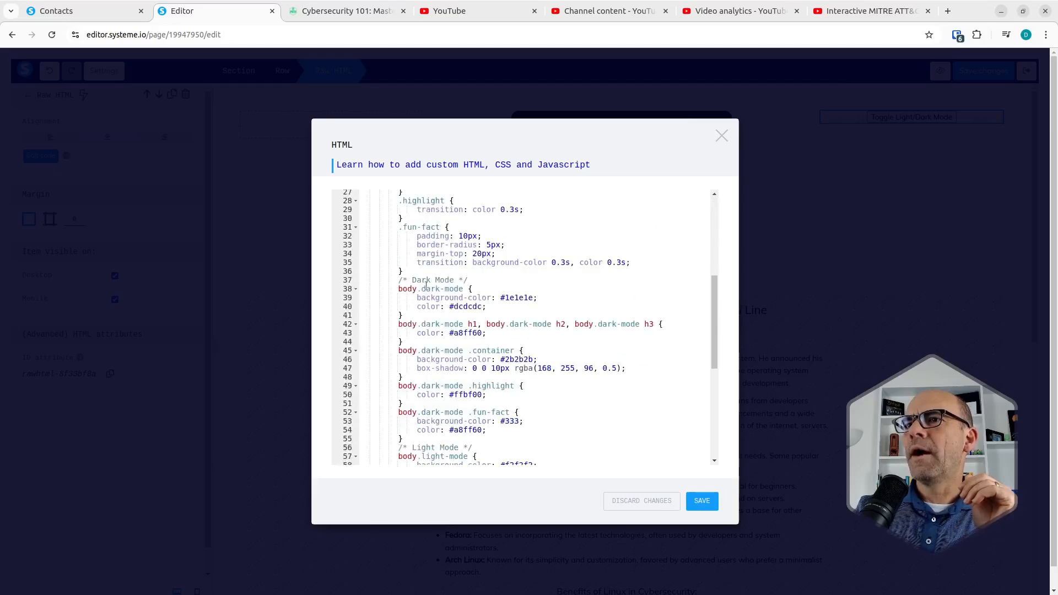
scroll(466, 358, down, 3)
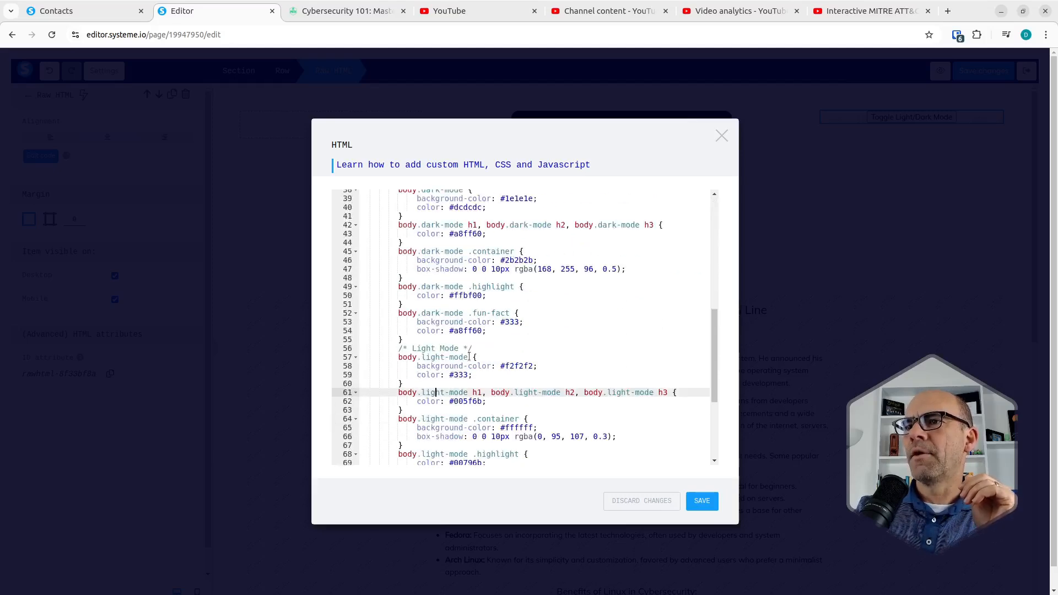
scroll(468, 421, down, 5)
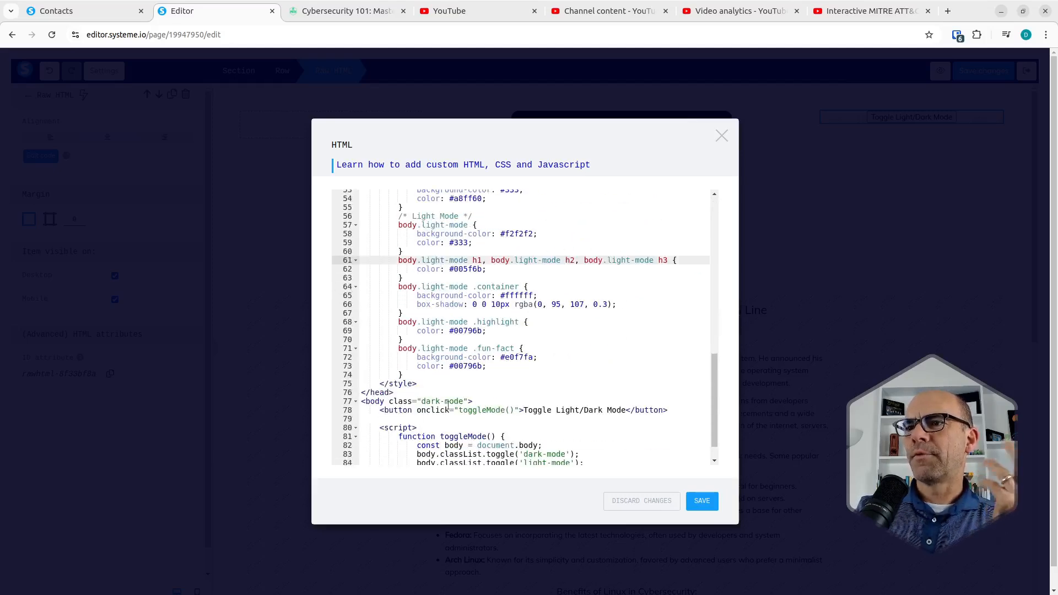
click(722, 136)
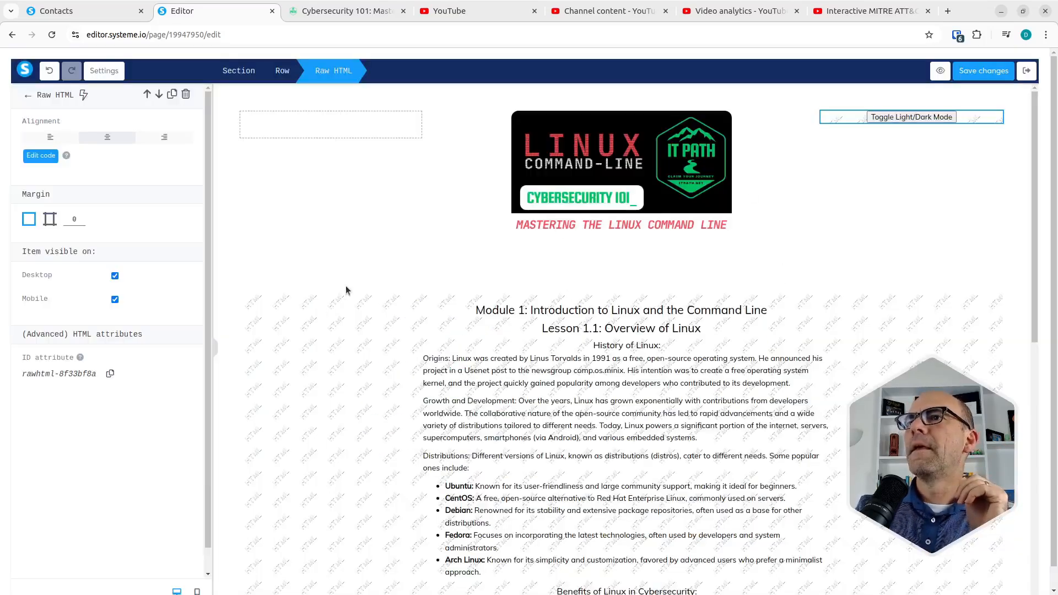
Step: Open the code of the Raw HTML element holding the Lesson 1.1 text and look through it
click(367, 216)
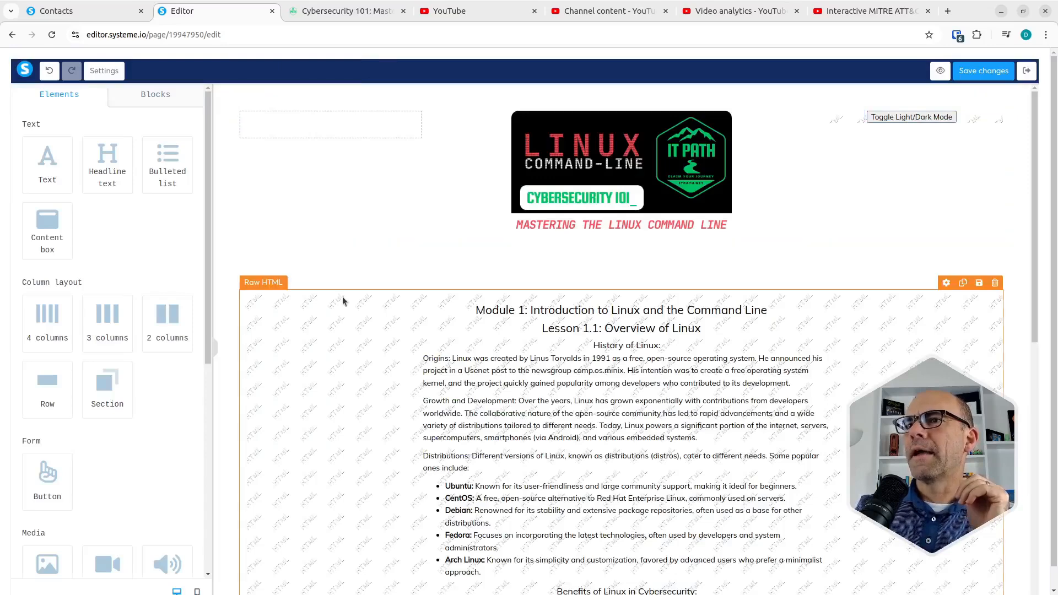
click(346, 327)
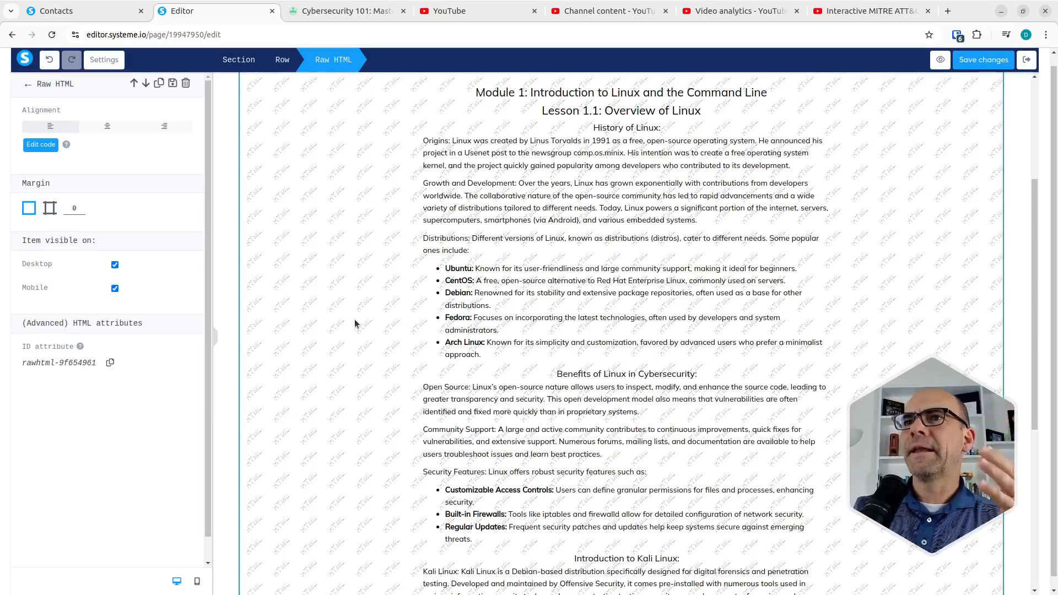
click(355, 321)
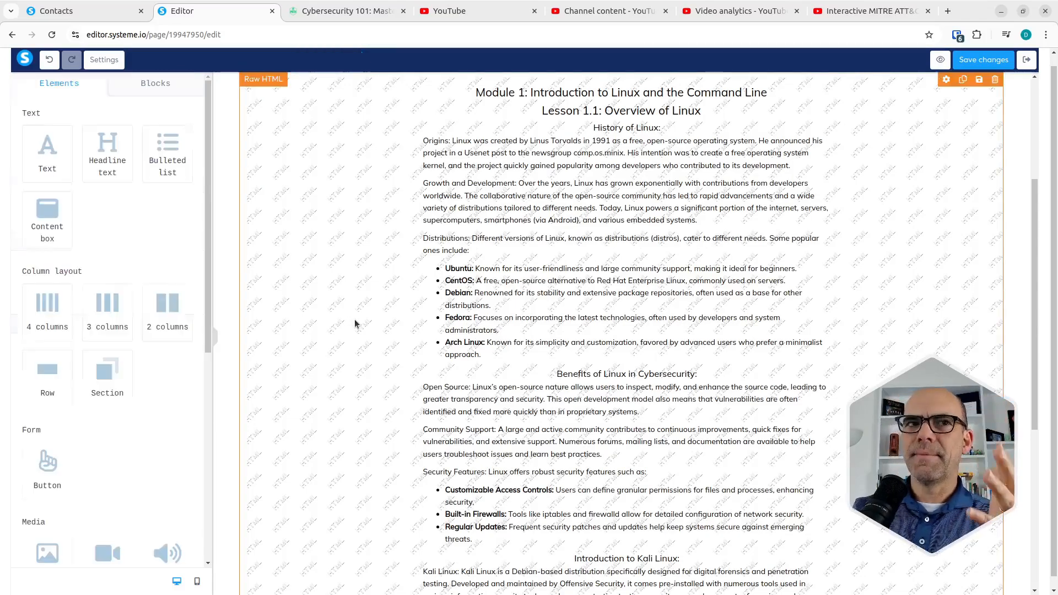
click(386, 256)
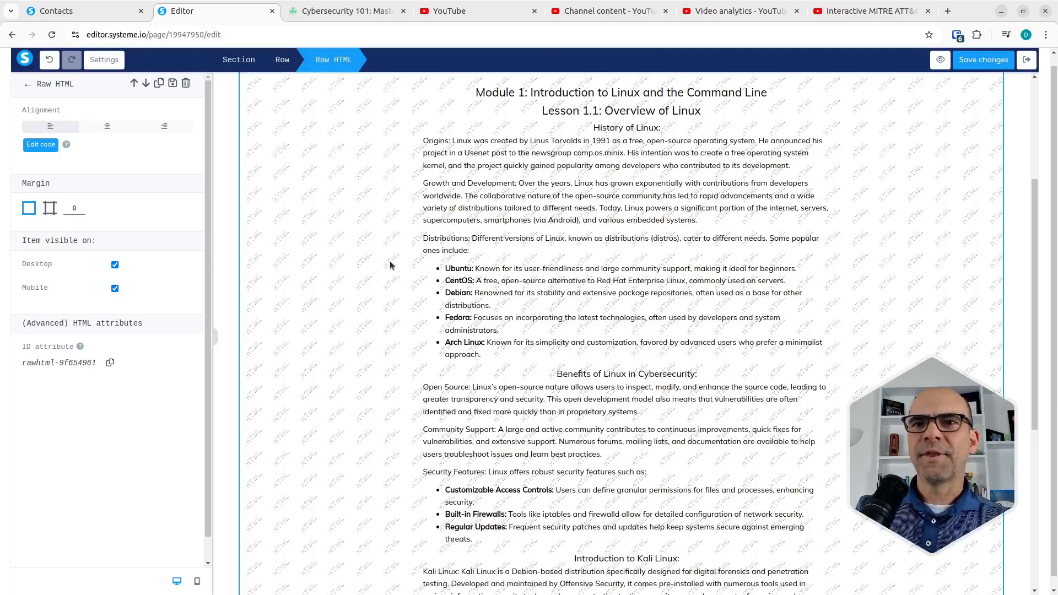
click(355, 264)
click(355, 268)
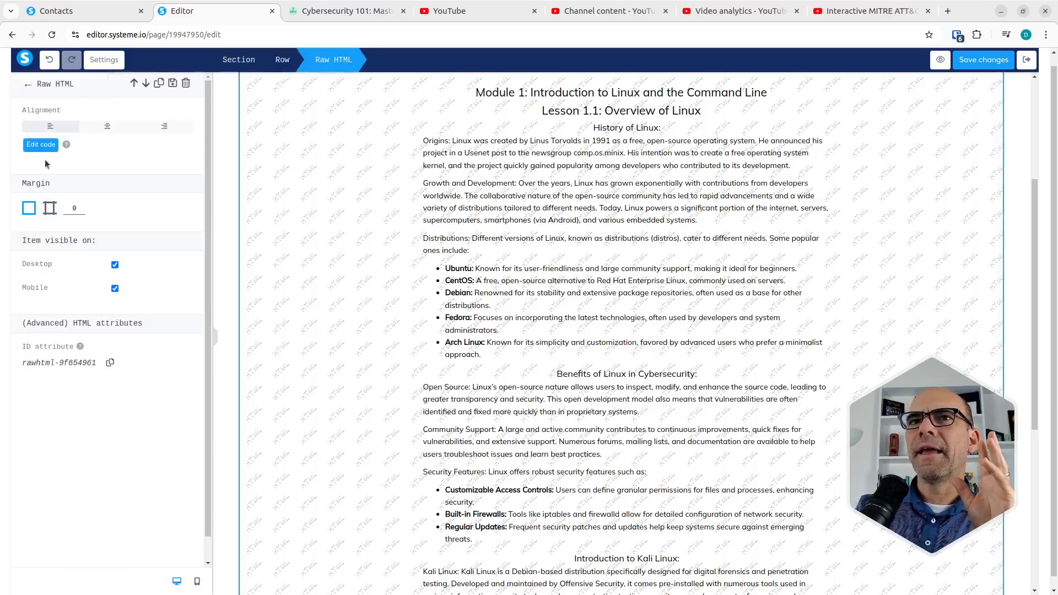
click(43, 145)
scroll(452, 254, down, 5)
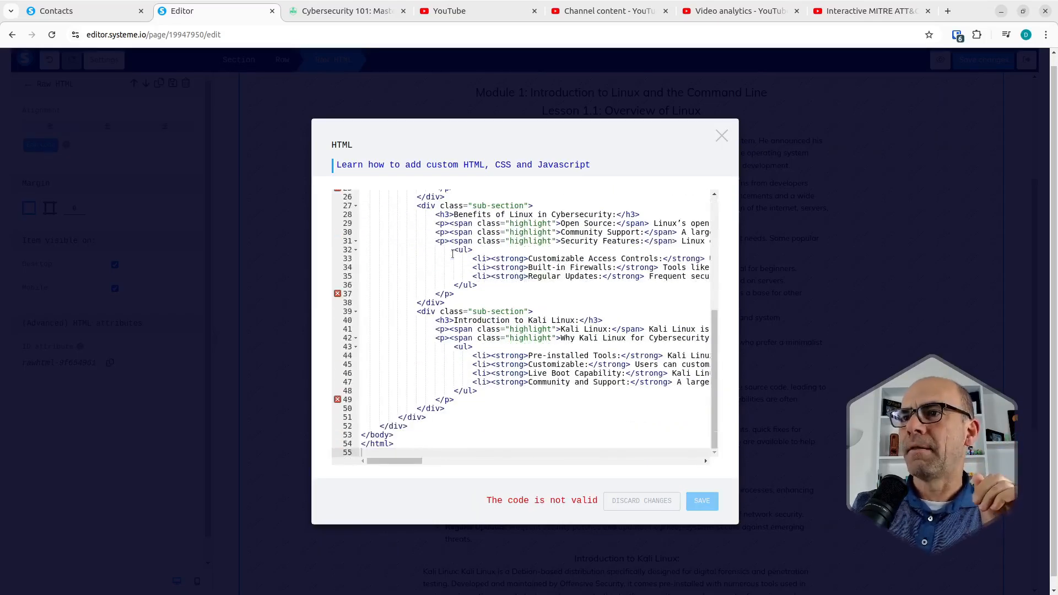
scroll(452, 253, up, 5)
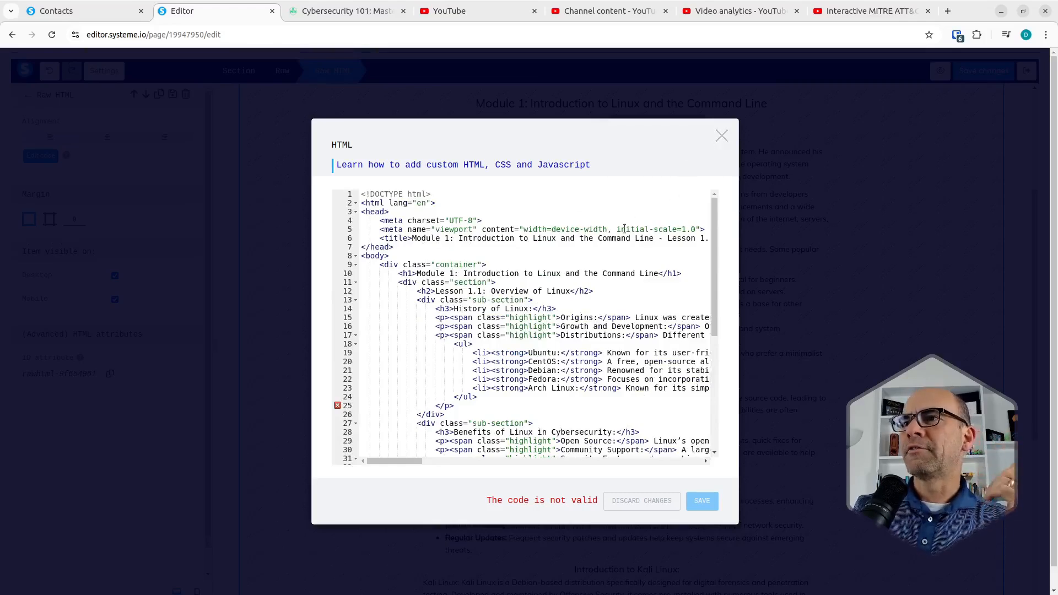
Step: Highlight the validation message below the lesson code
click(556, 258)
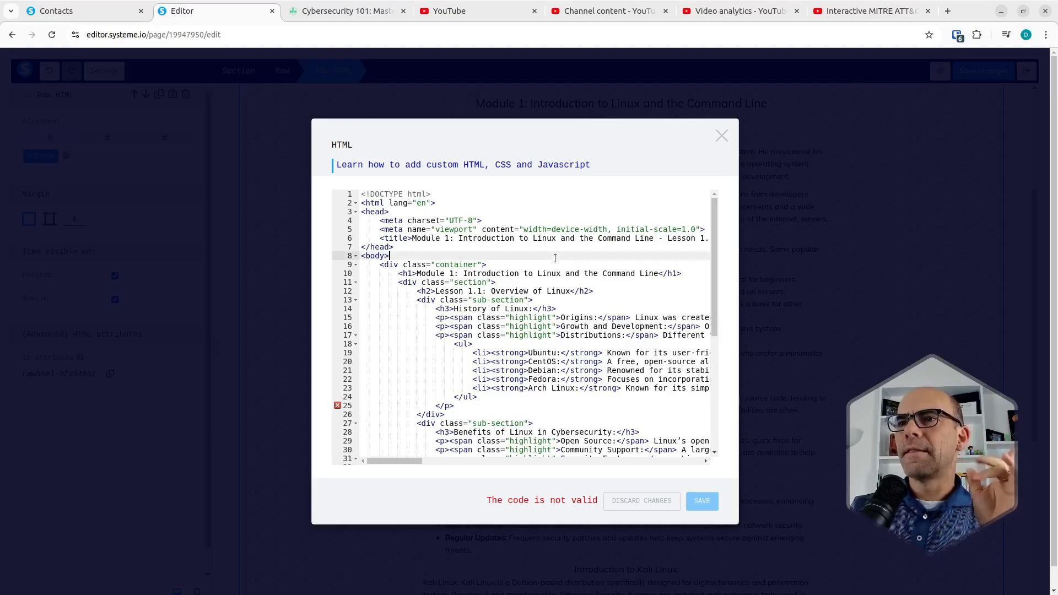
drag(485, 501, 600, 508)
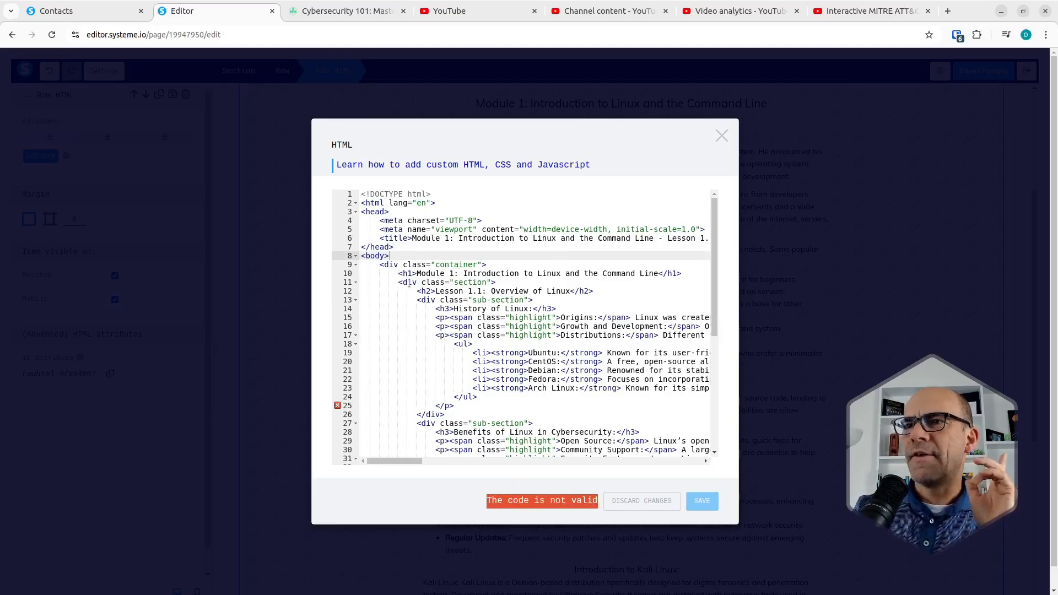
click(532, 259)
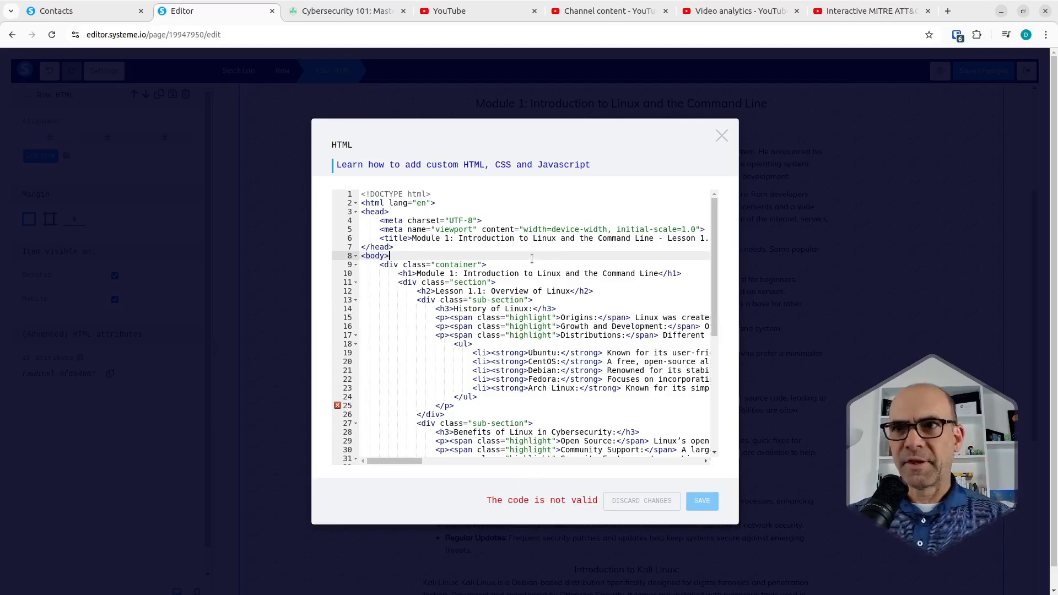
Step: Try replacing the lesson code with "test" and pasting the full lesson HTML over it
key(ctrl+a)
key(BackSpace)
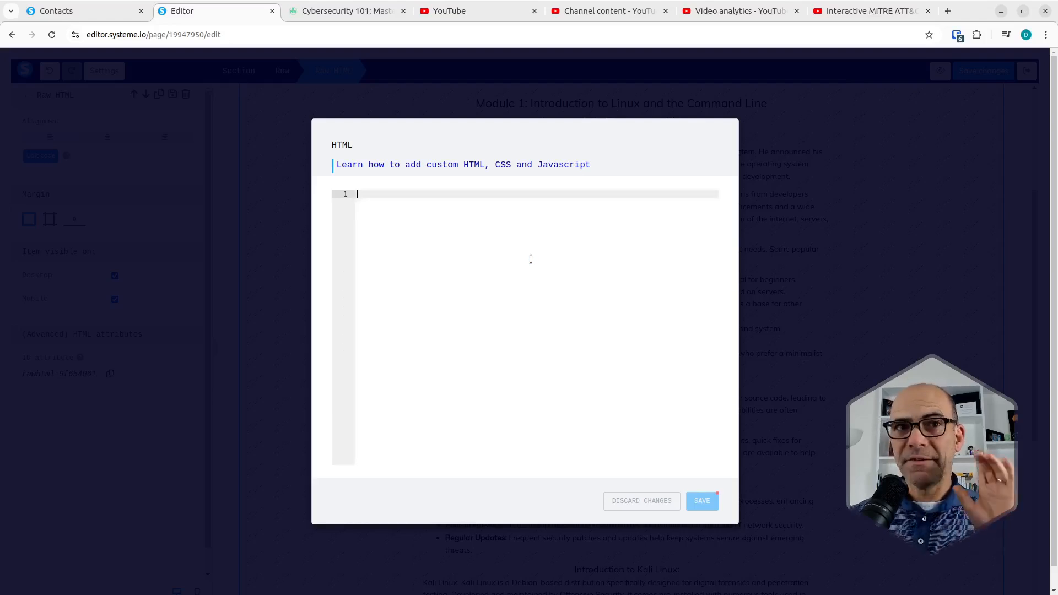
text(test)
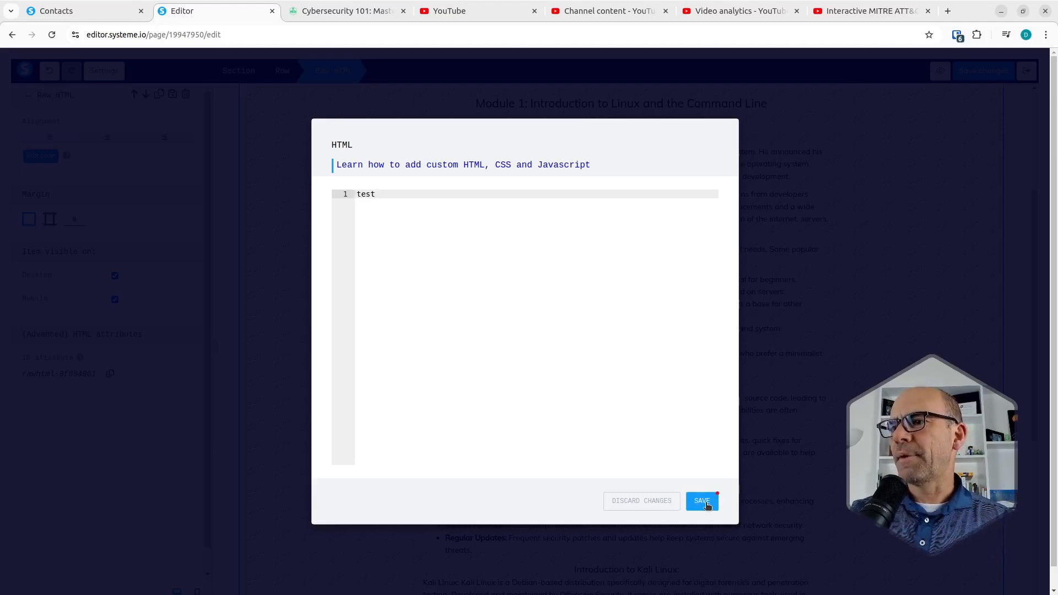
key(ctrl+a)
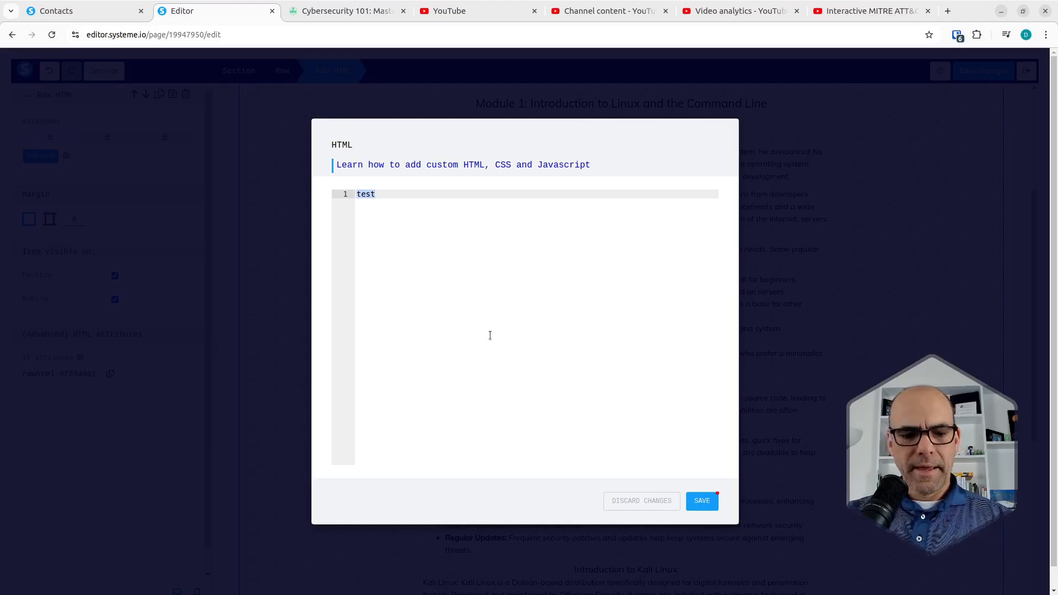
key(ctrl+v)
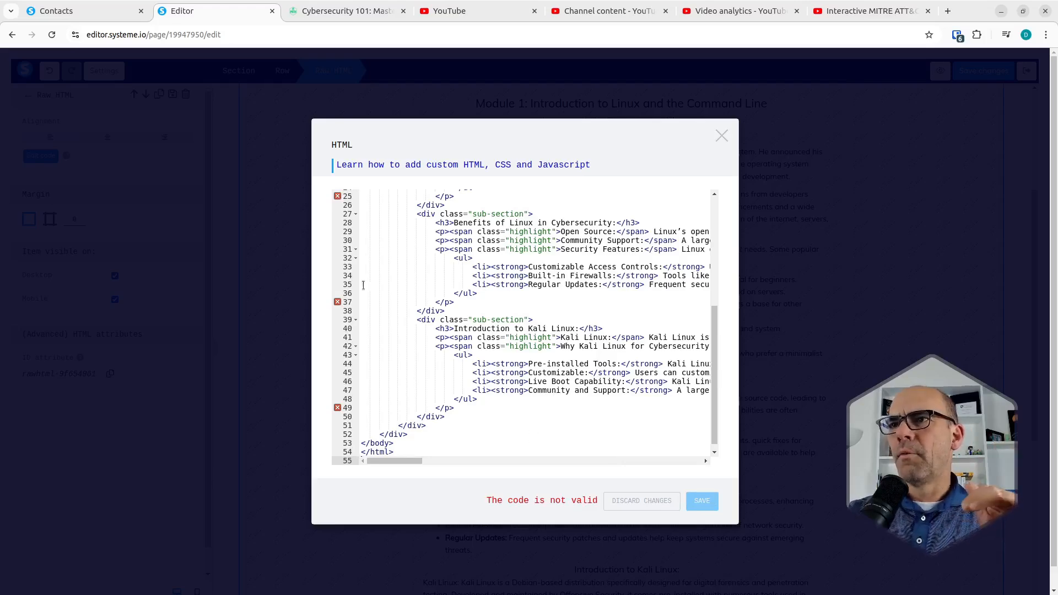
Step: Clear the lesson code again and enter "test" as a placeholder
click(494, 432)
key(ctrl+a)
key(BackSpace)
text(t)
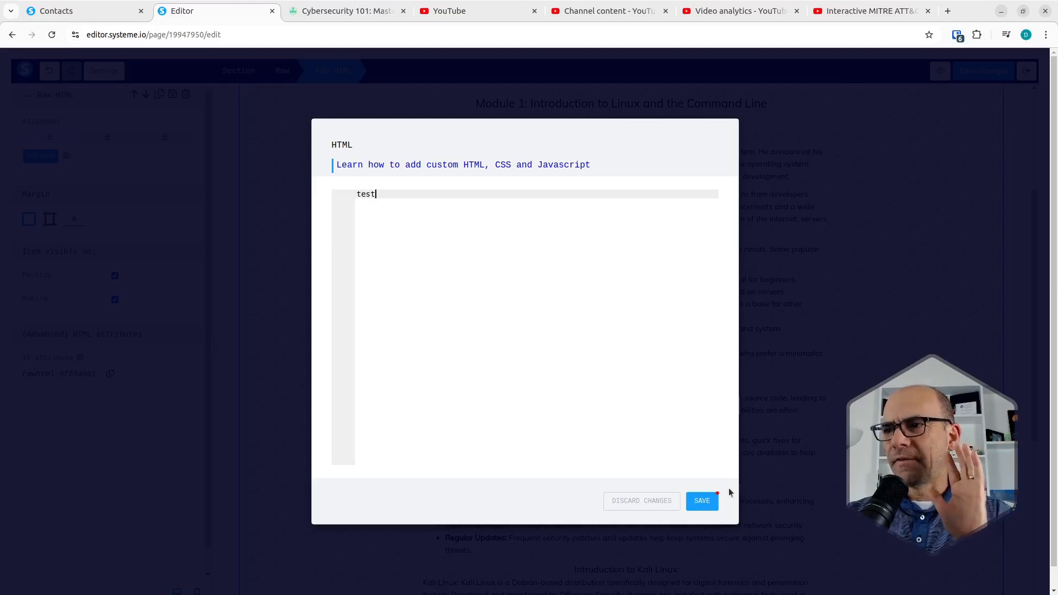
Step: Replace the placeholder with the full lesson HTML and save it immediately, before the code is validated
key(ctrl+a)
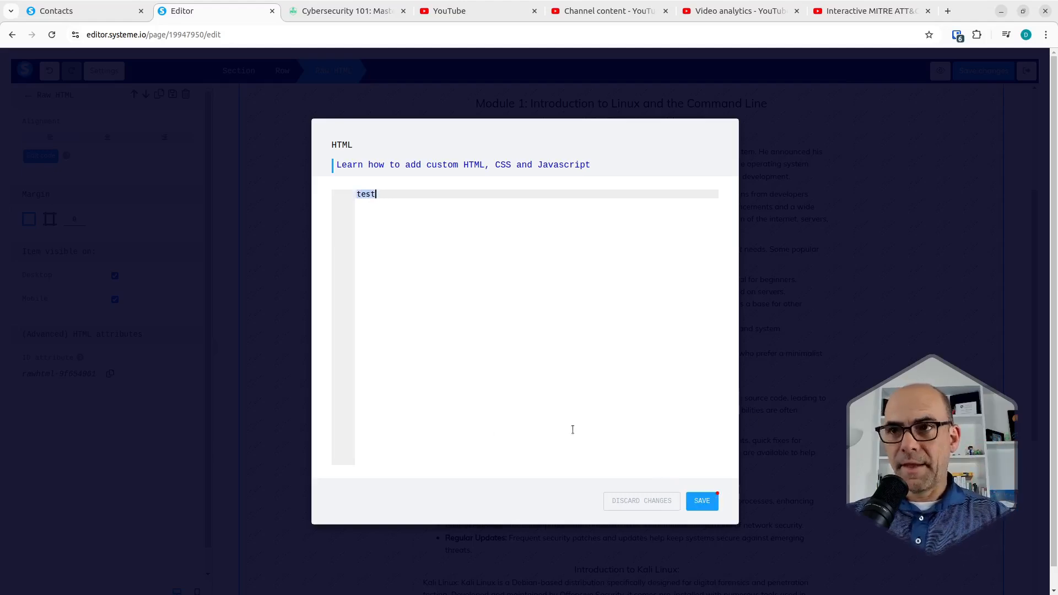
key(BackSpace)
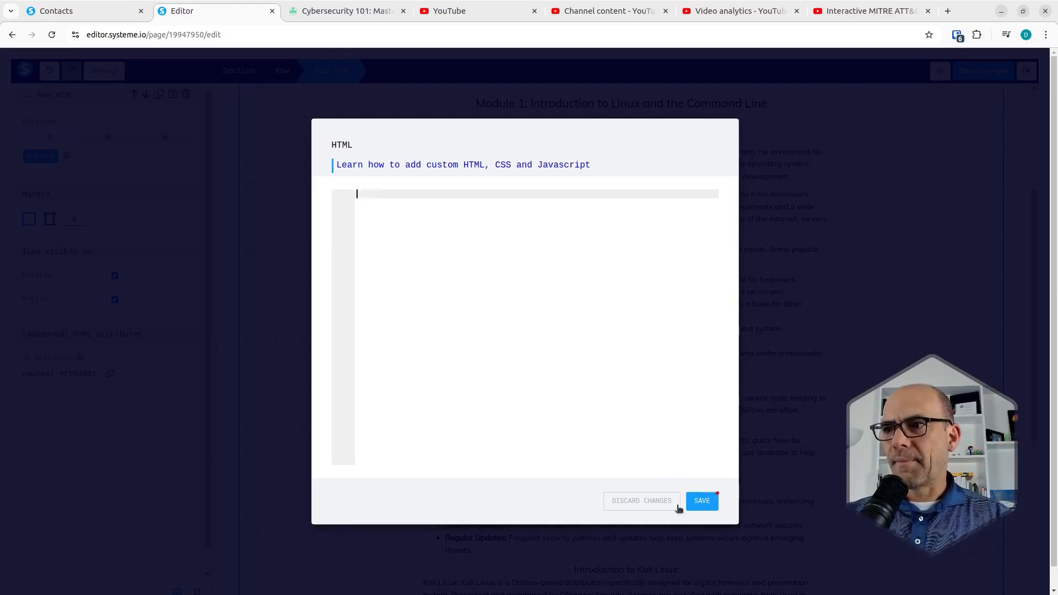
key(ctrl+v)
click(706, 502)
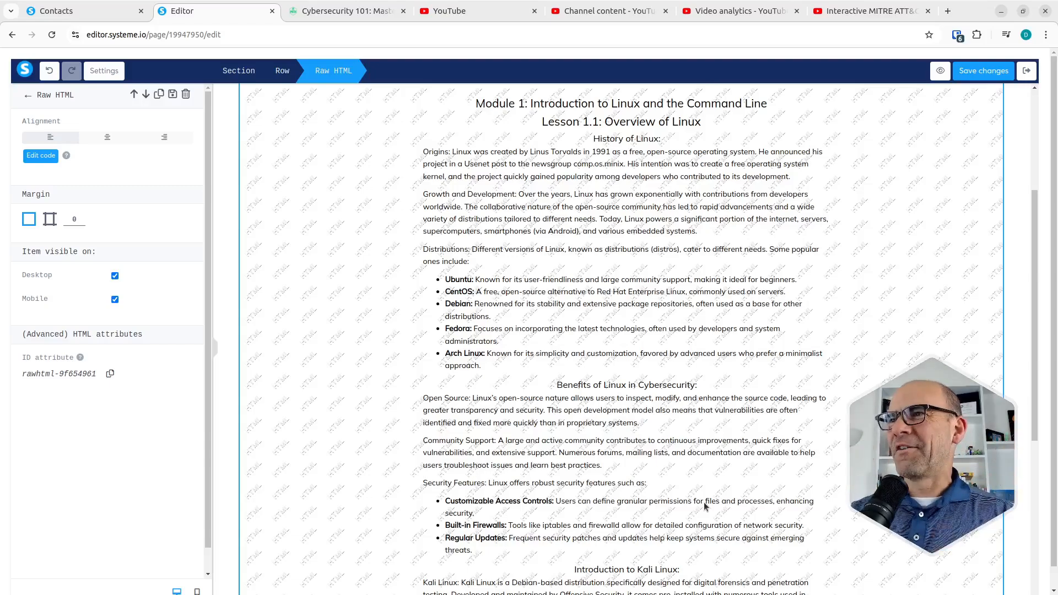
Step: Switch to the course lesson preview and toggle the light/dark mode twice
click(398, 283)
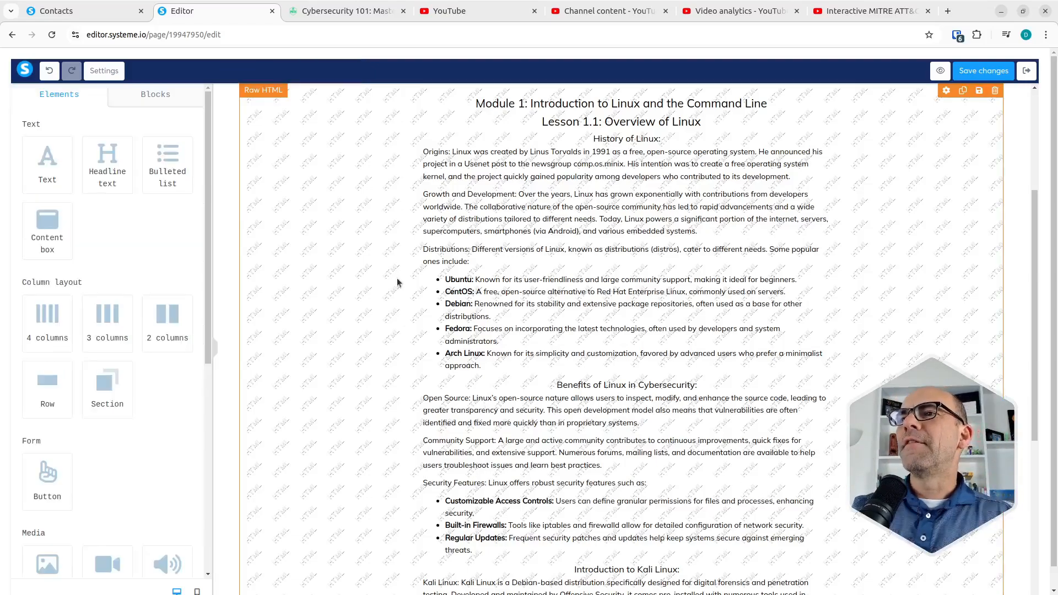
scroll(397, 282, up, 4)
scroll(366, 303, down, 2)
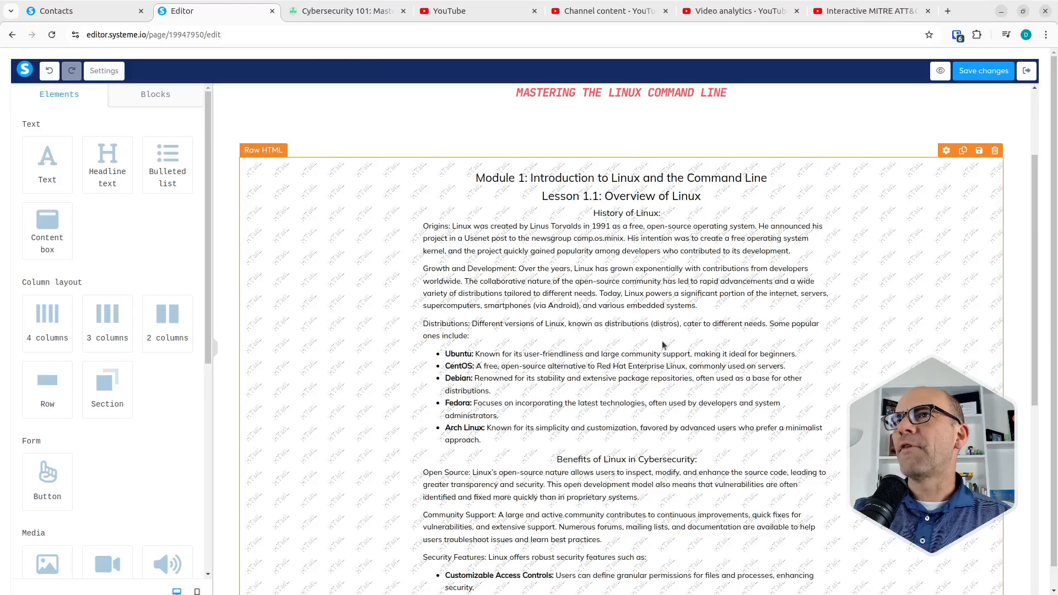
click(350, 12)
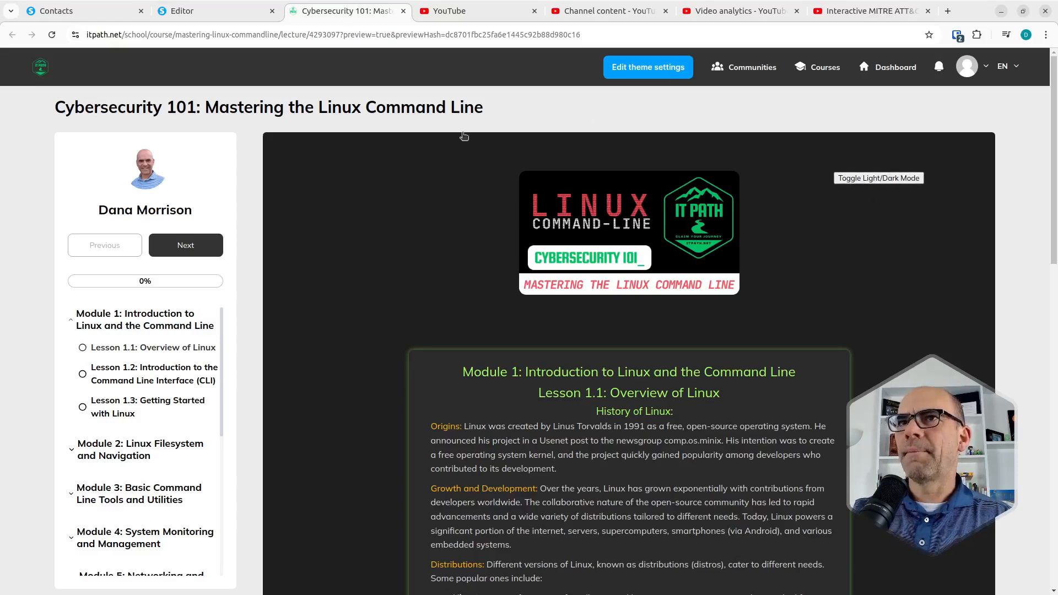
click(902, 186)
click(902, 187)
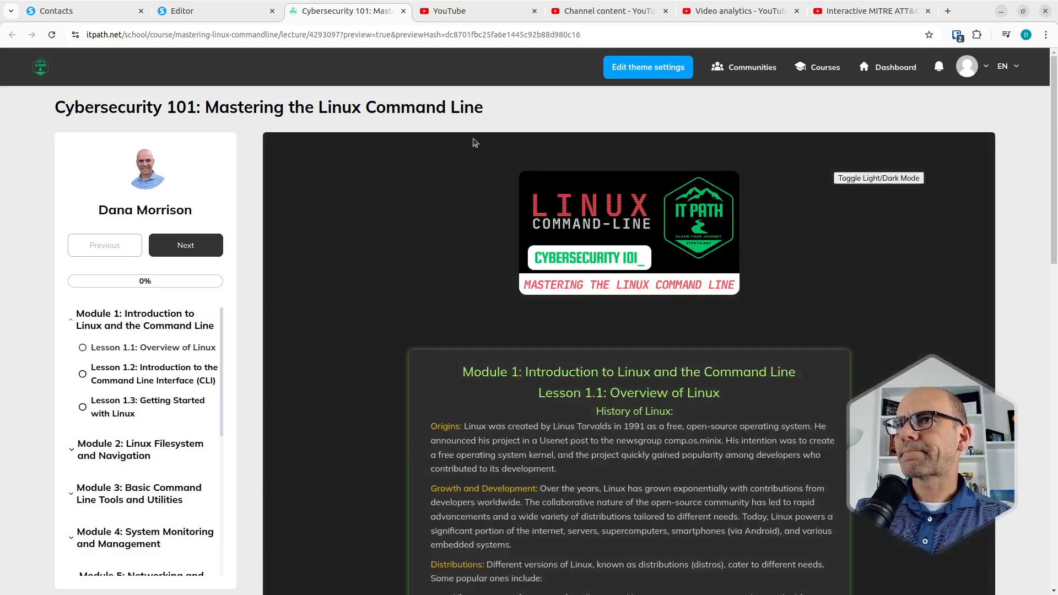
Step: Return to the page editor and inspect the background color settings of the header row and of the whole page
click(185, 9)
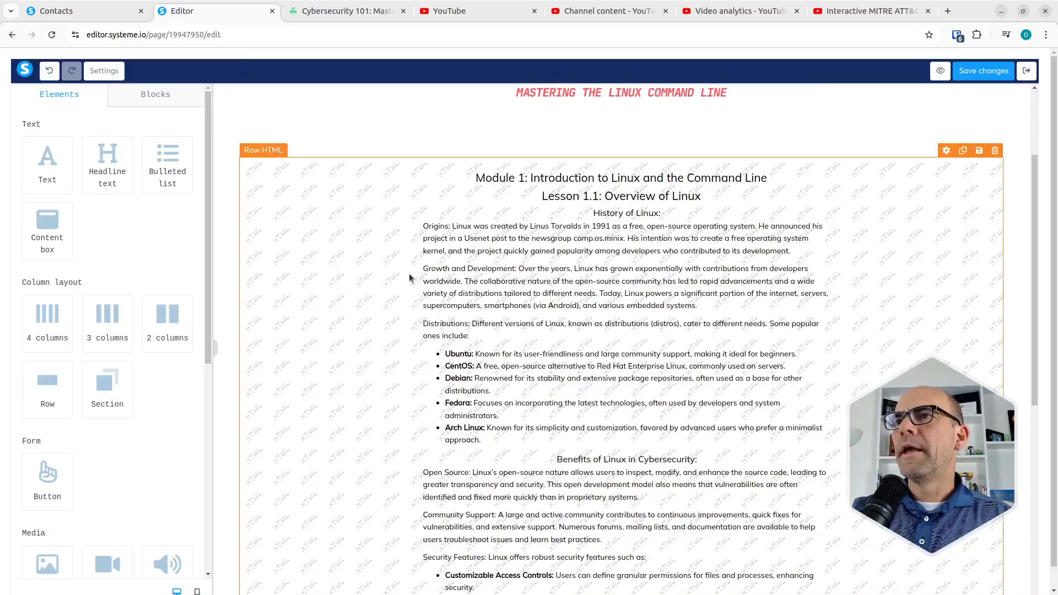
scroll(396, 294, up, 3)
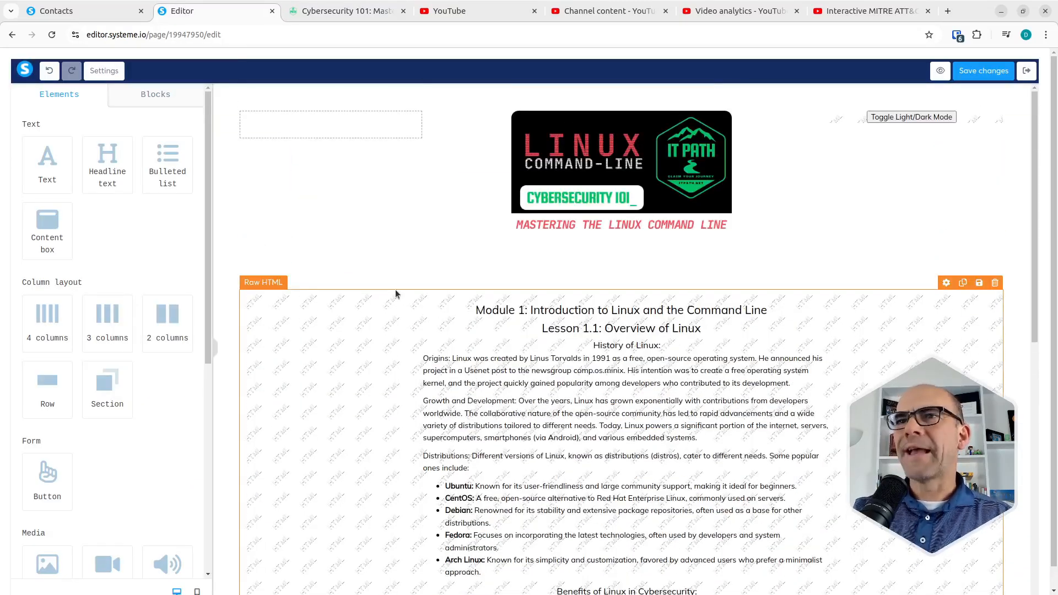
click(322, 217)
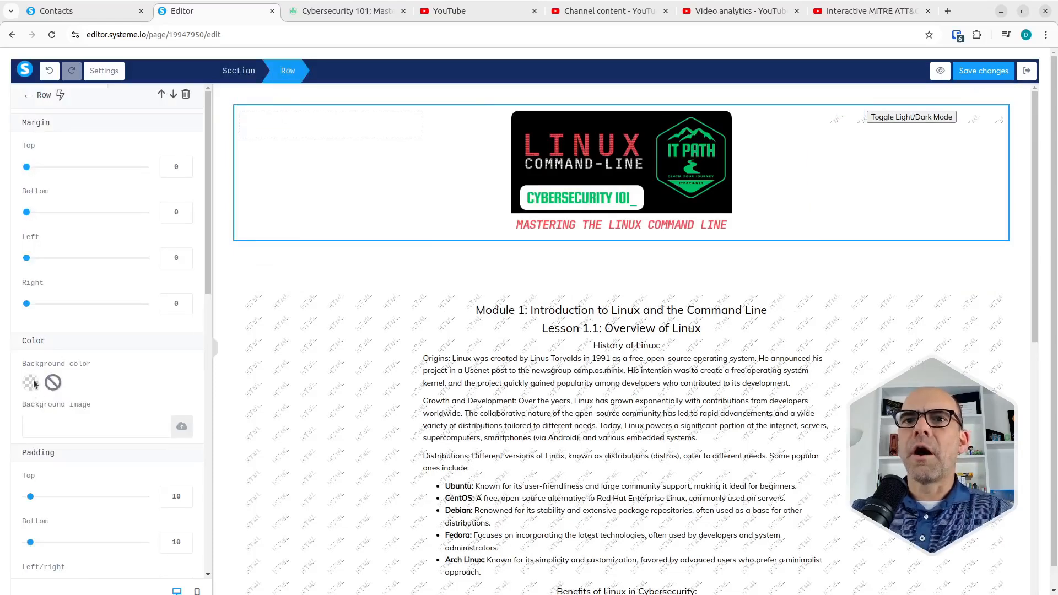
click(236, 256)
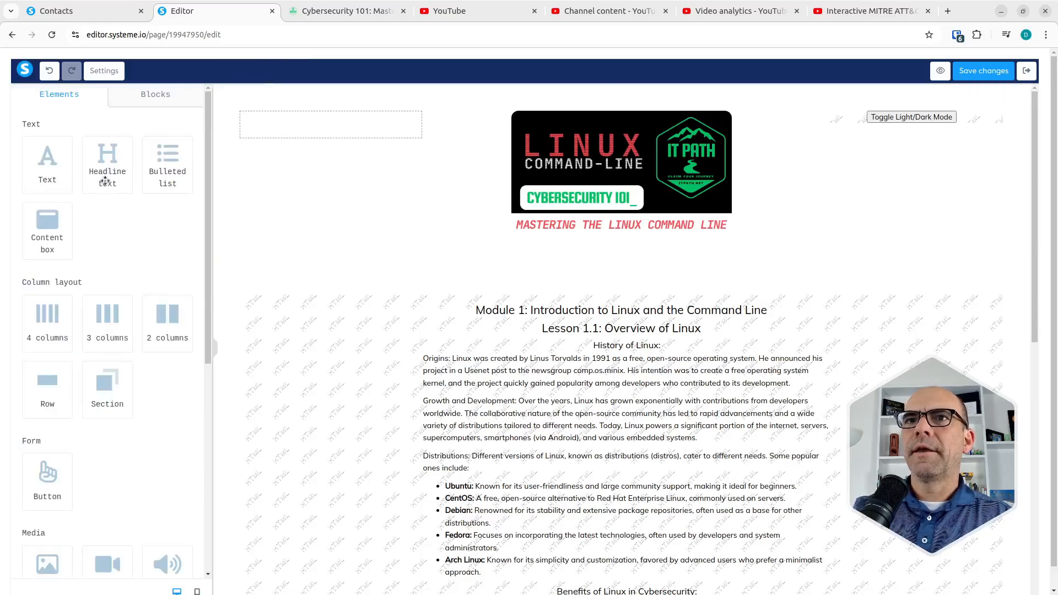
click(105, 71)
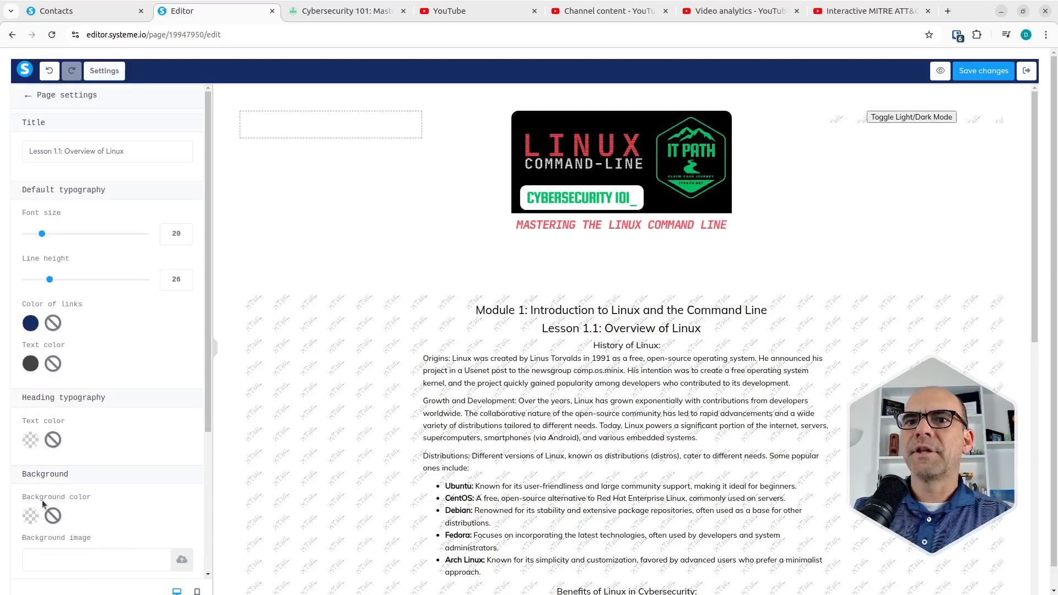
click(310, 417)
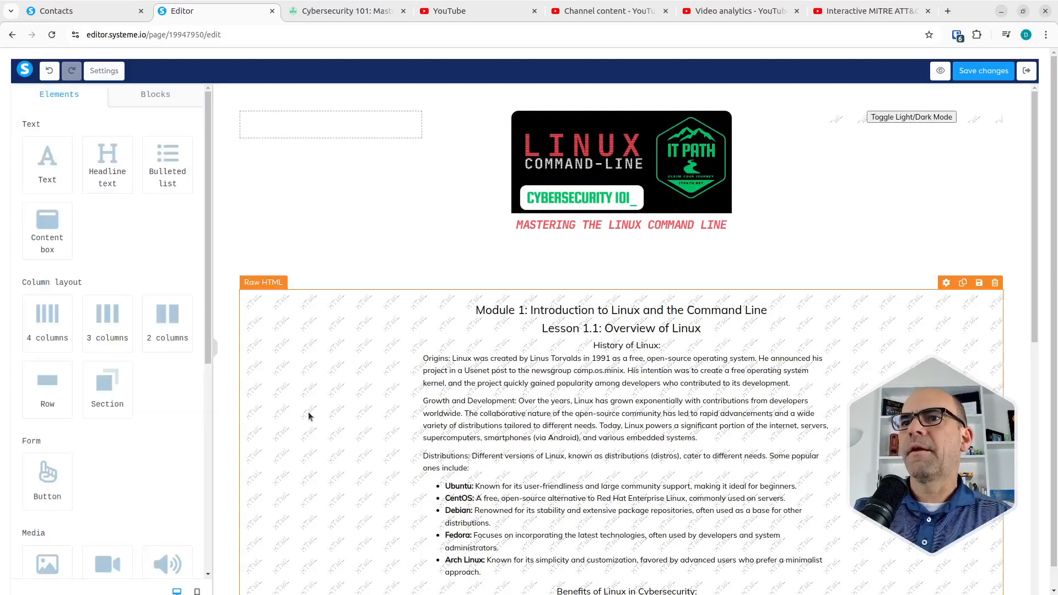
Step: Inspect the background and inner background color settings of the section holding the lesson text
click(227, 408)
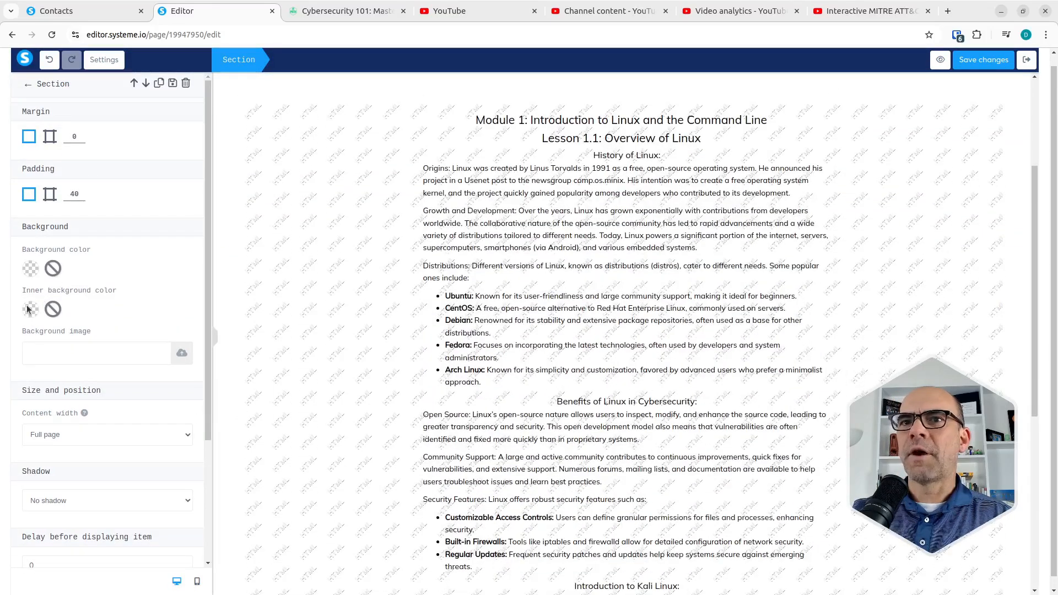
scroll(326, 288, up, 2)
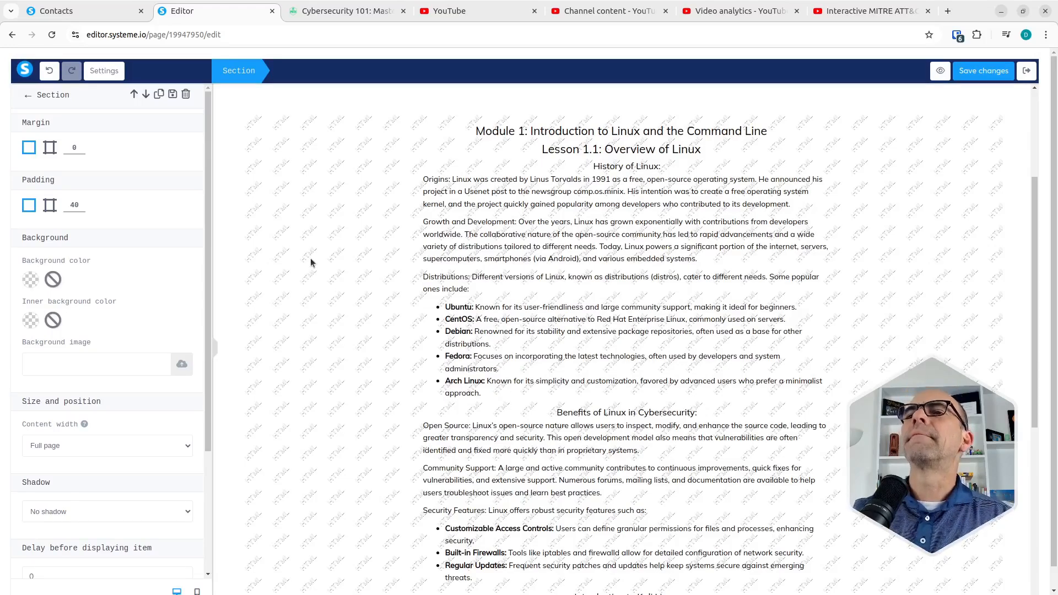
scroll(311, 263, down, 2)
click(472, 264)
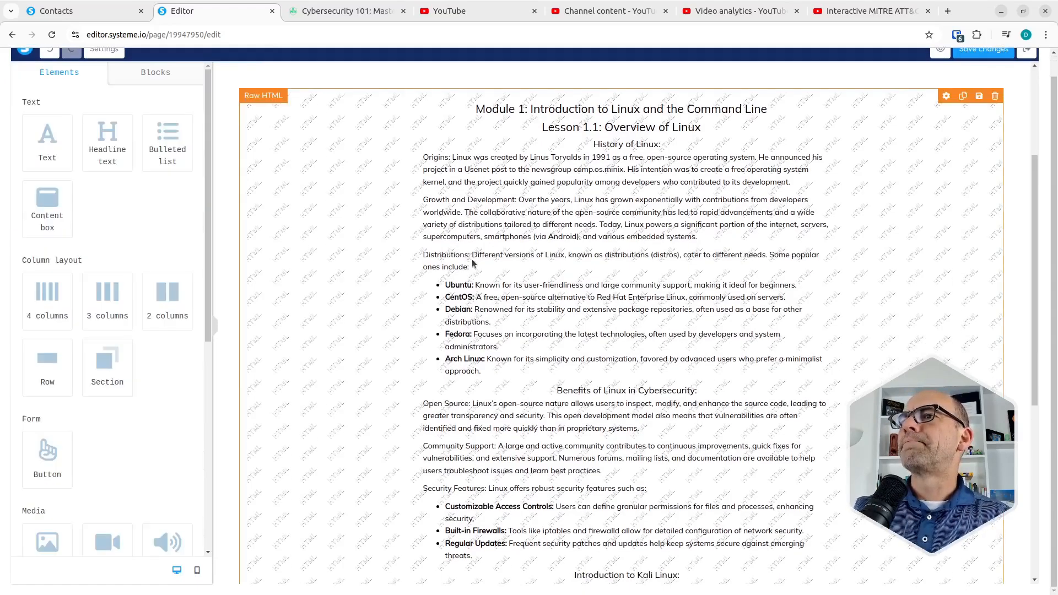
Step: Exit the page editor saving the page, and open Lesson 1.2: Introduction to the Command Line Interface (CLI) from Module 1 for editing
scroll(454, 255, up, 3)
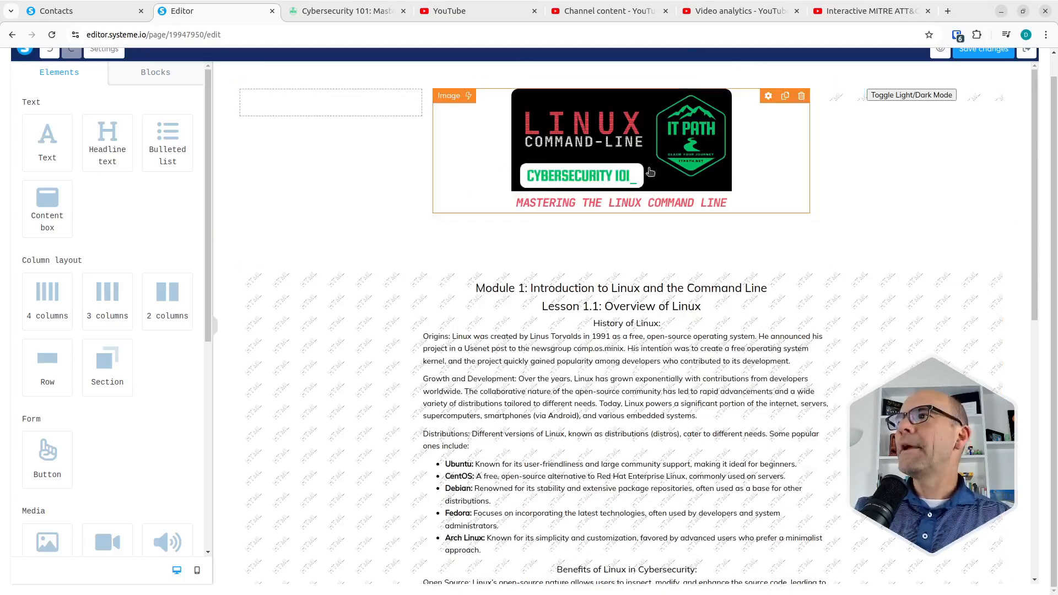
click(1028, 54)
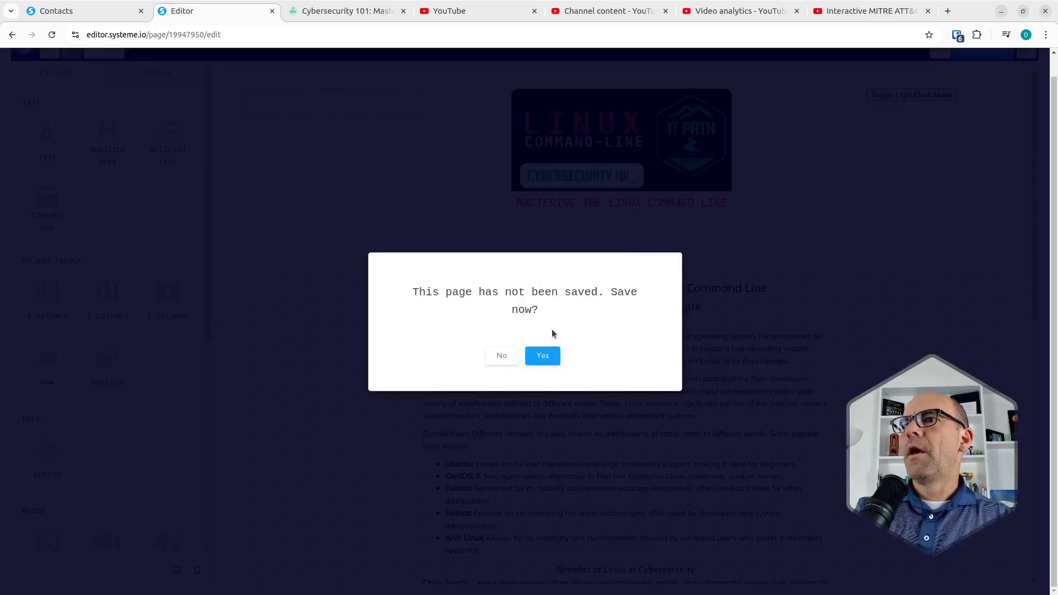
click(542, 355)
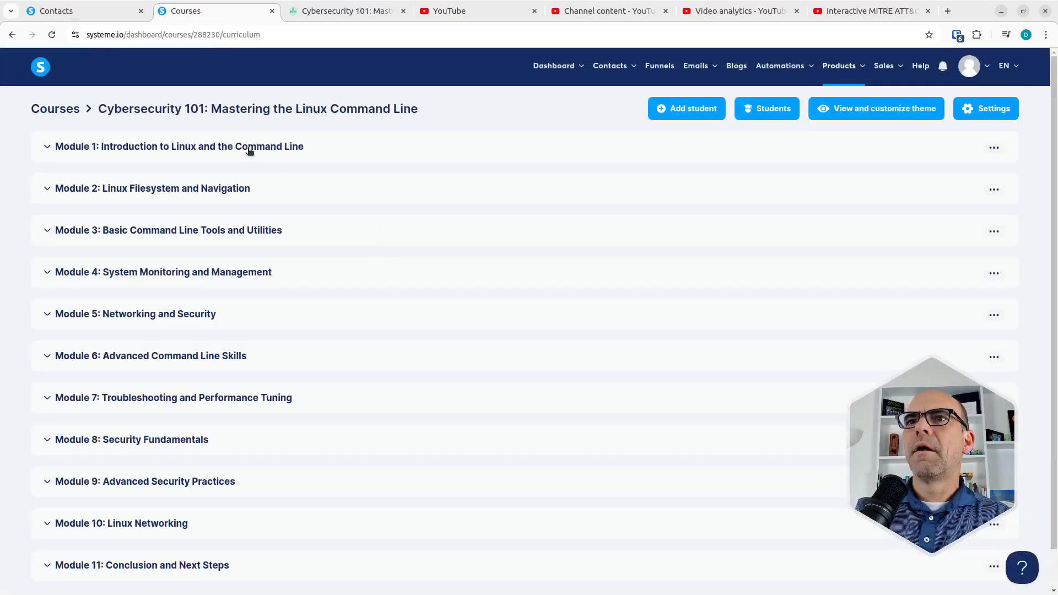
click(248, 147)
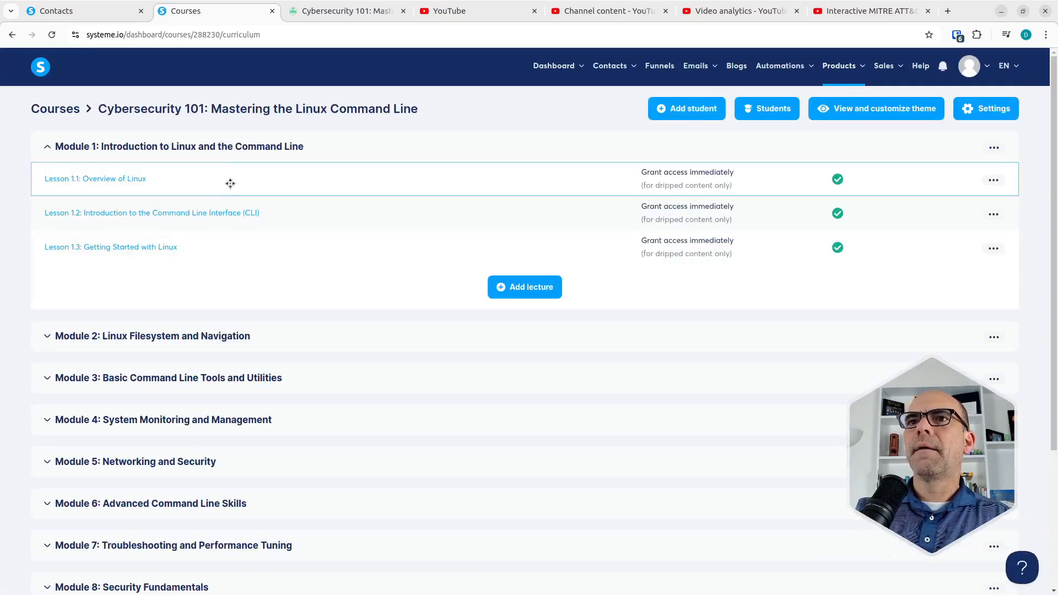
click(199, 217)
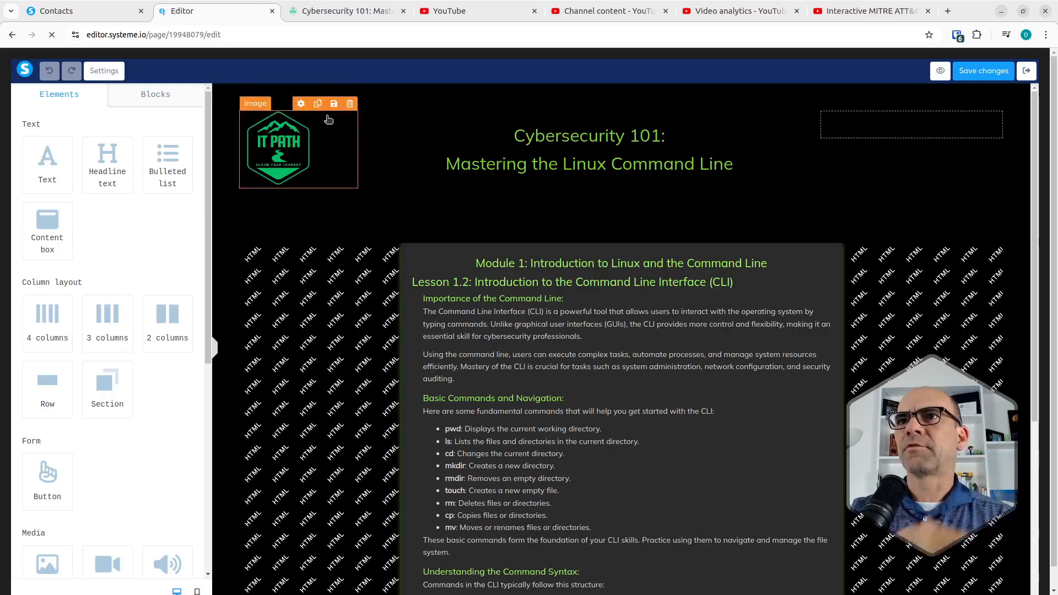
Step: Insert the Cyber101: Header master block above the existing page header and delete the old header row below it
click(150, 98)
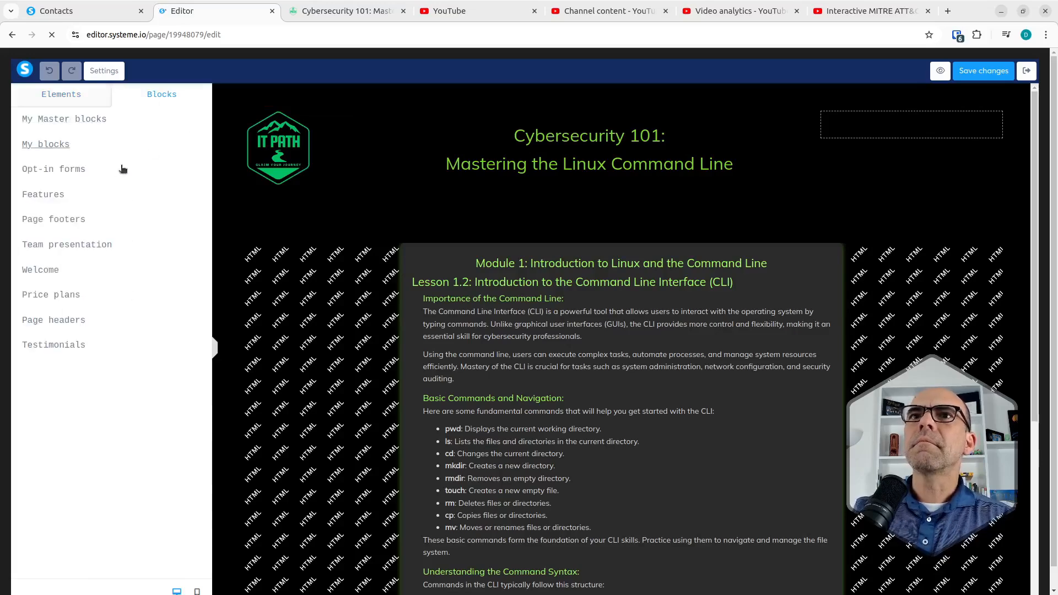
click(75, 126)
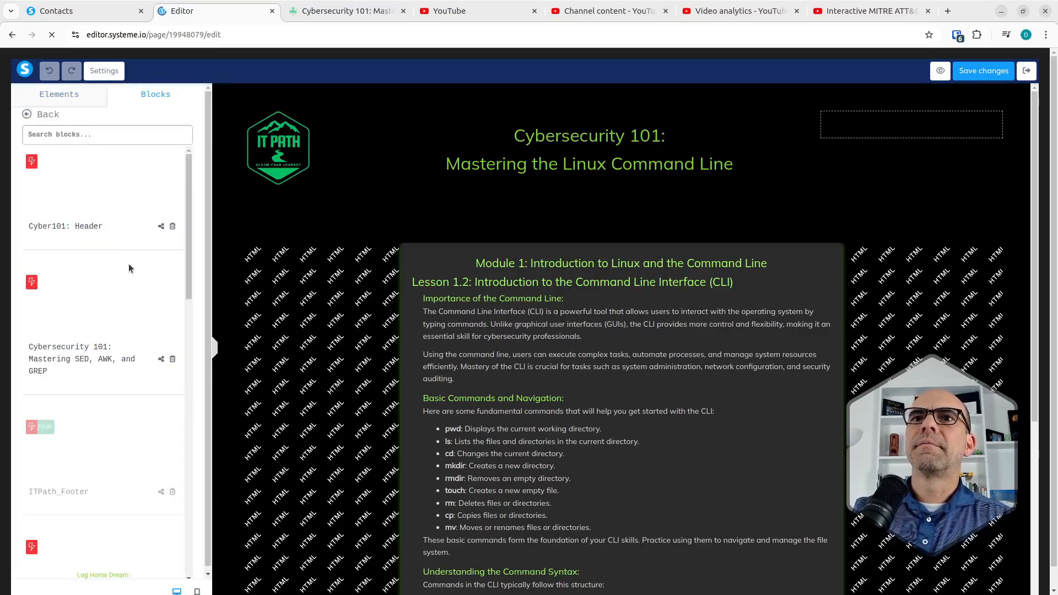
drag(64, 196, 321, 97)
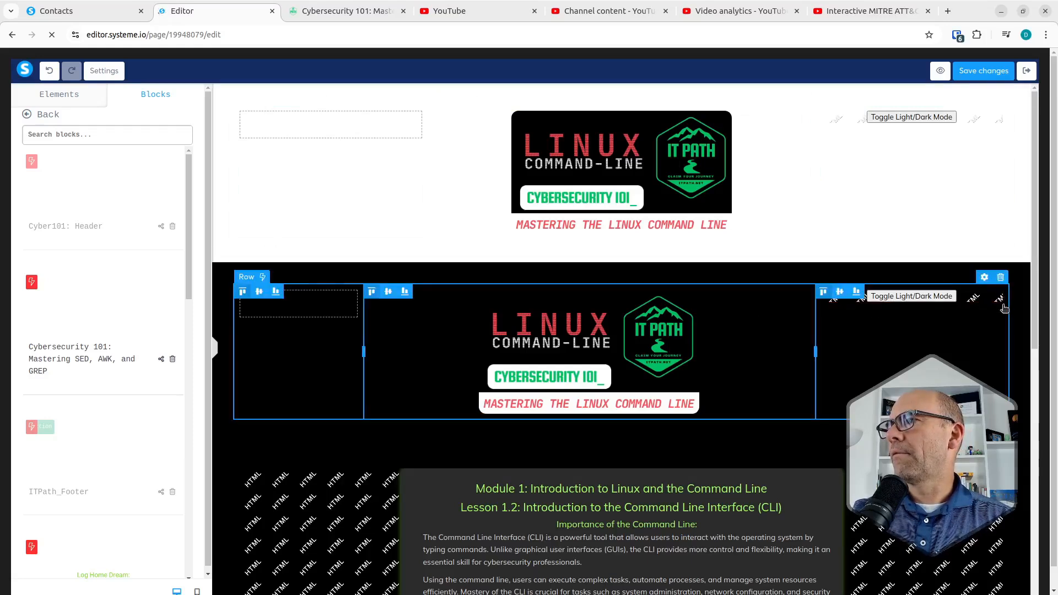
click(1001, 277)
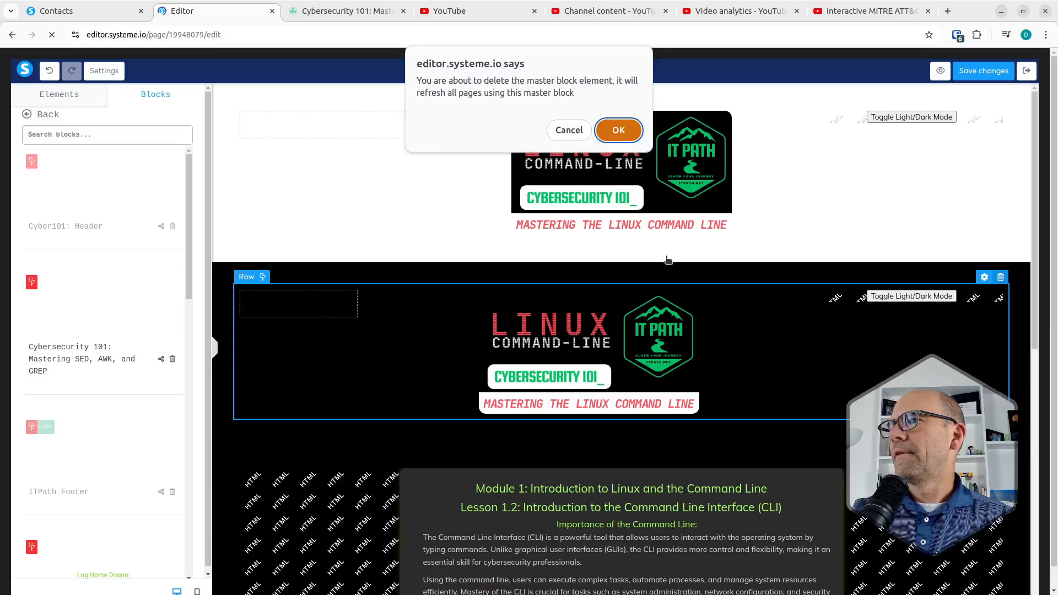
click(617, 132)
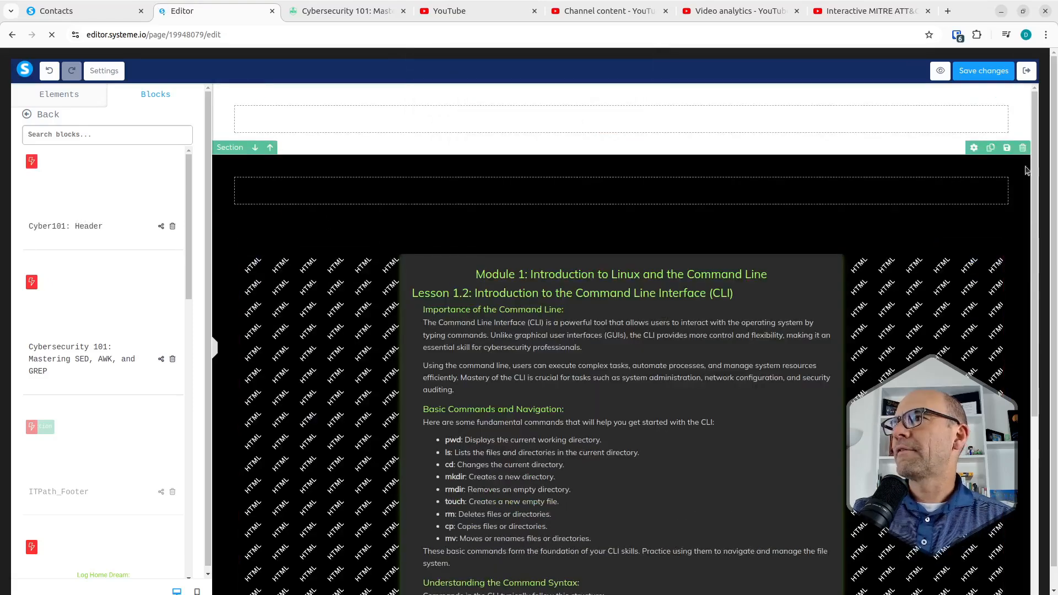
Step: Check the background settings of the two emptied header sections and delete the white one
click(960, 206)
click(953, 198)
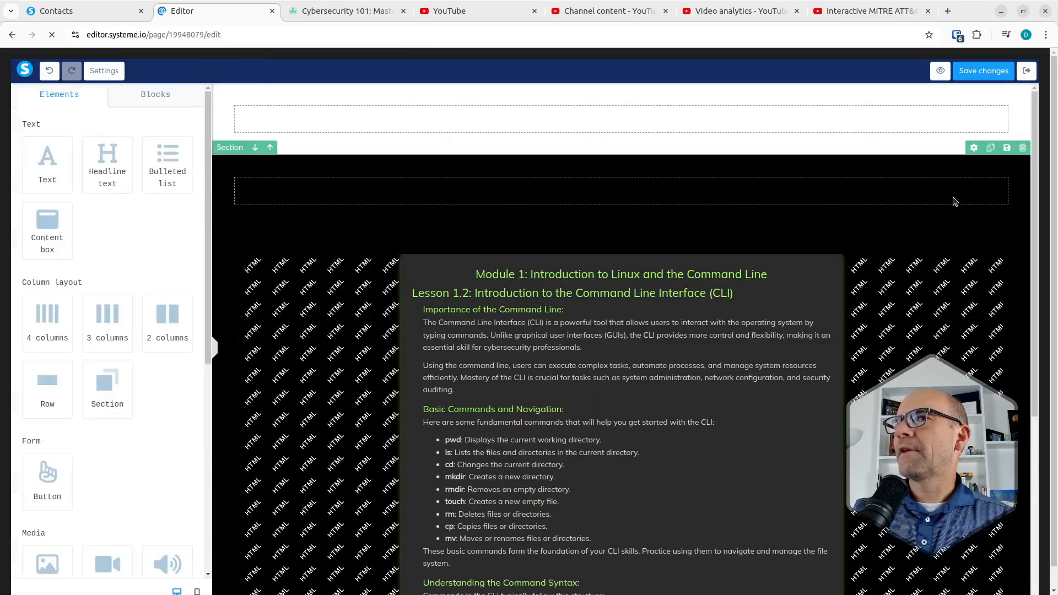
click(763, 142)
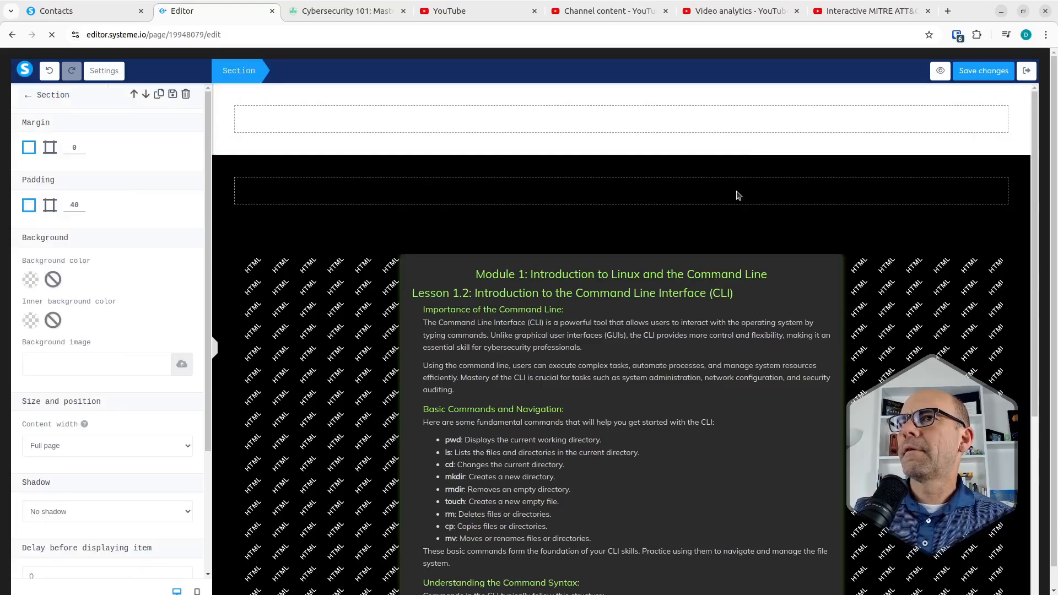
click(708, 157)
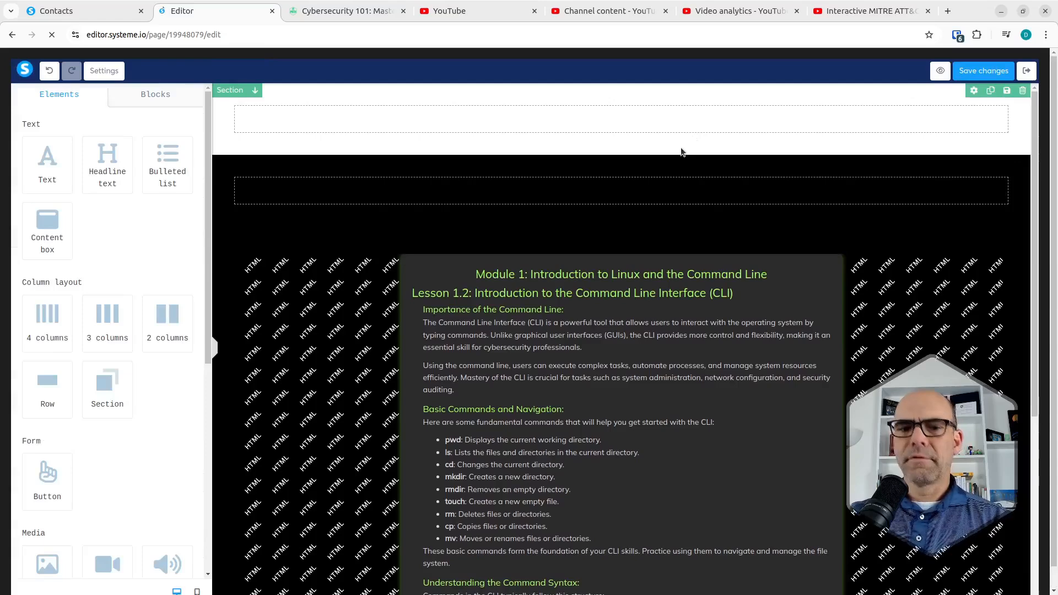
click(609, 193)
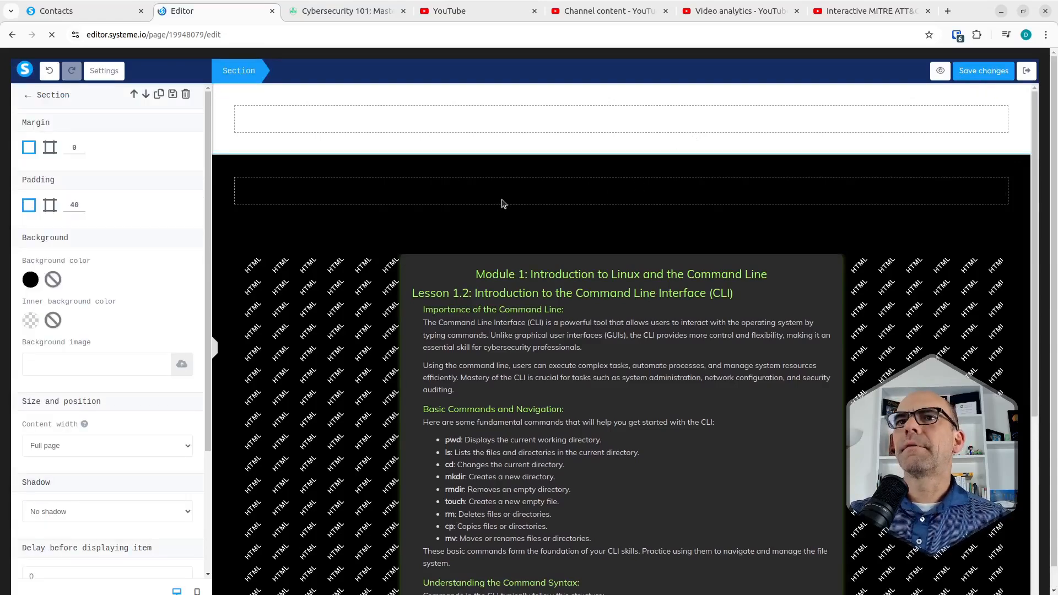
click(29, 97)
click(1018, 109)
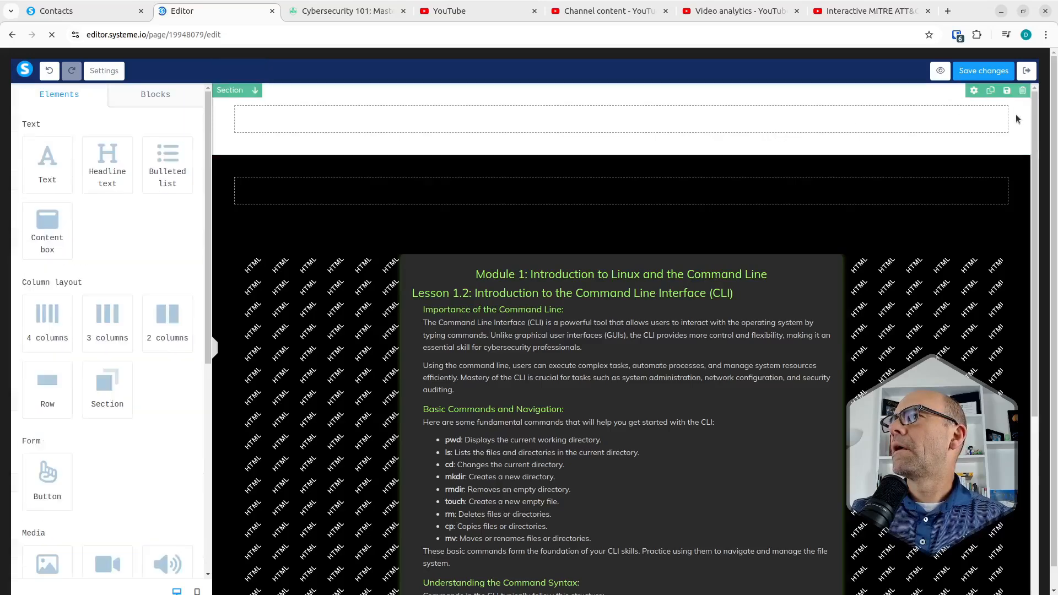
click(1023, 90)
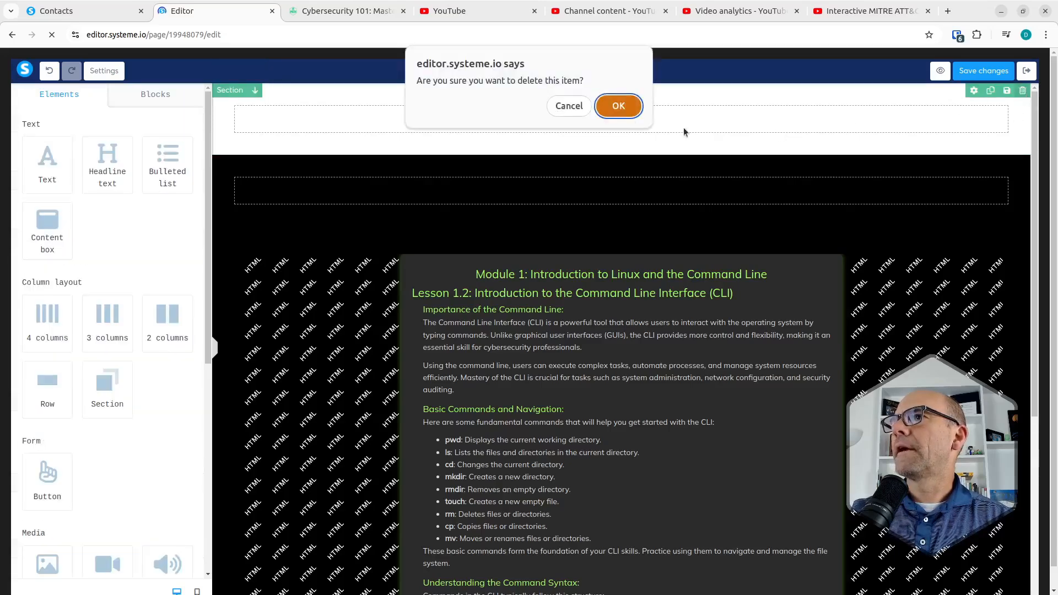
click(617, 106)
Step: Try to add the Cyber101: Header master block above the black section and delete the duplicate header row beneath it
click(523, 147)
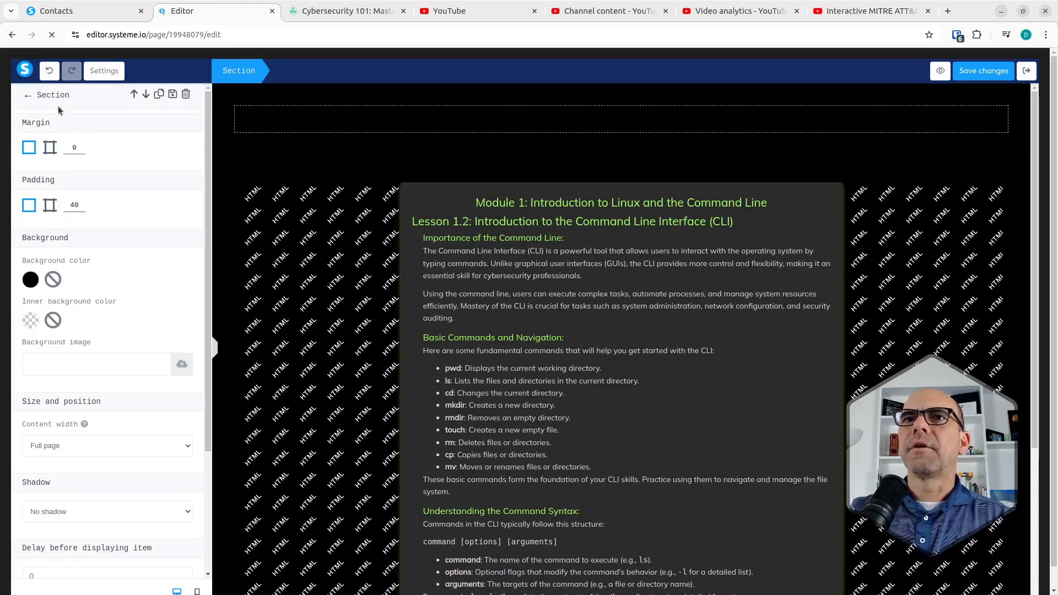
click(29, 98)
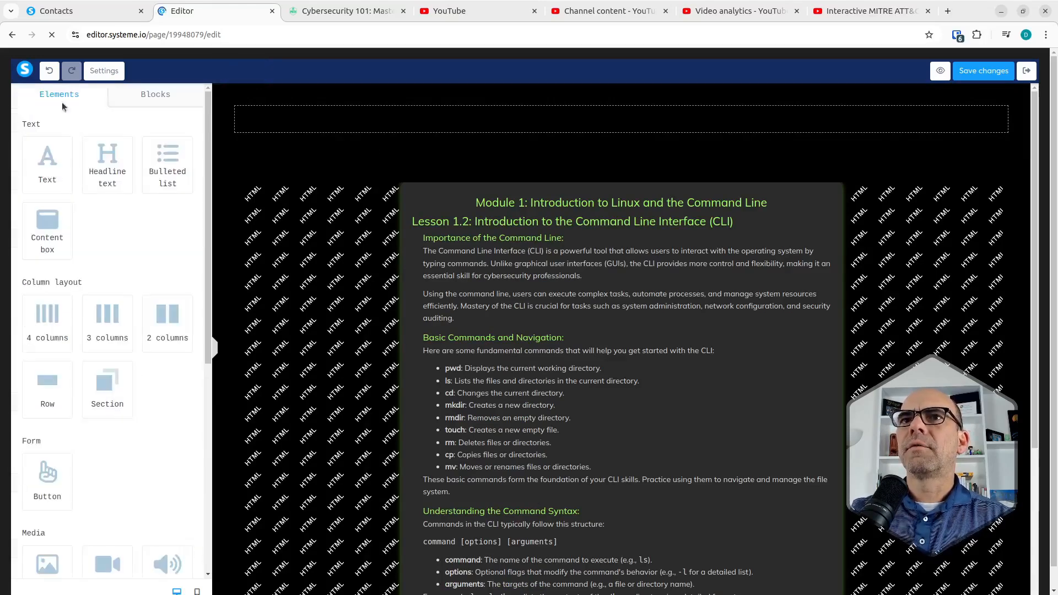
click(158, 97)
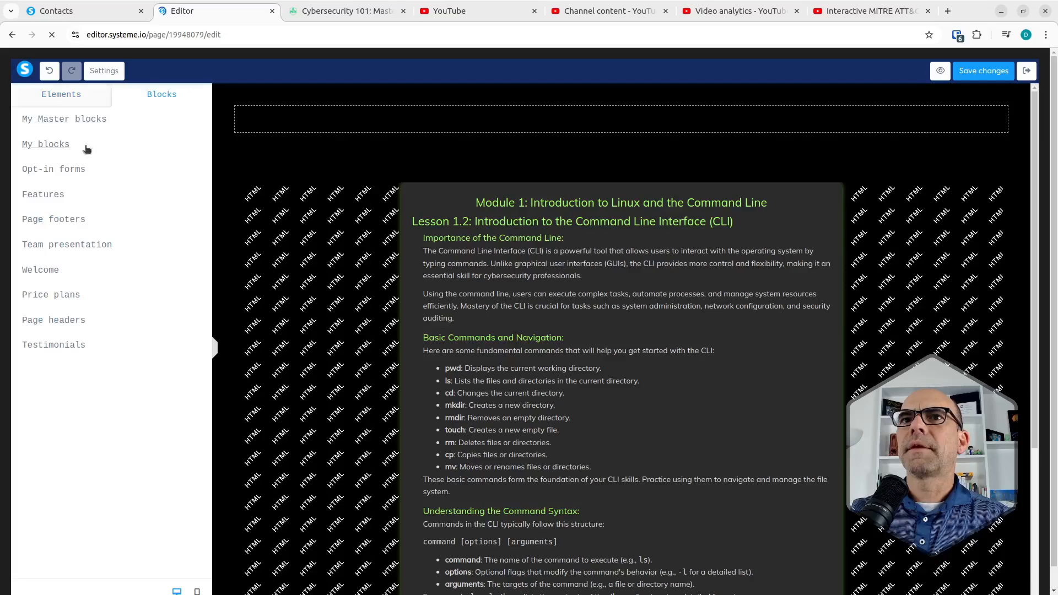
click(59, 121)
drag(299, 103, 334, 91)
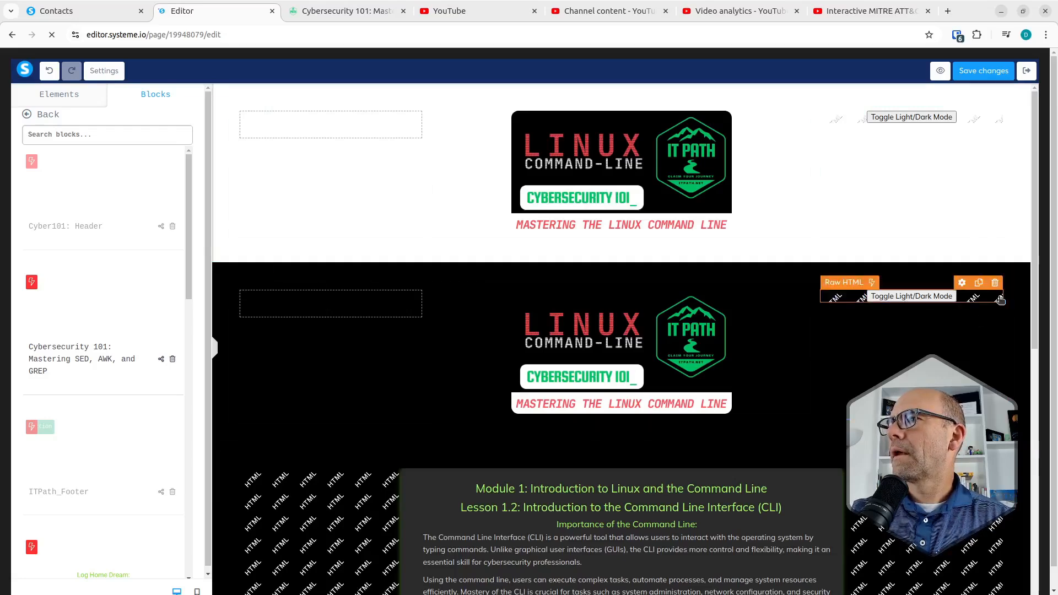
click(1000, 277)
click(632, 126)
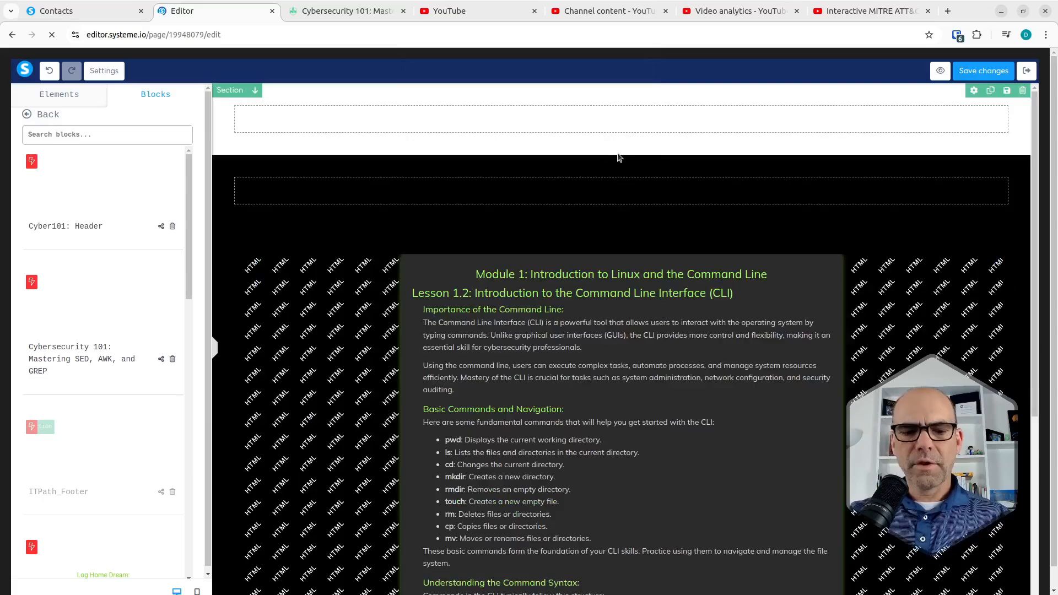
key(ctrl+z)
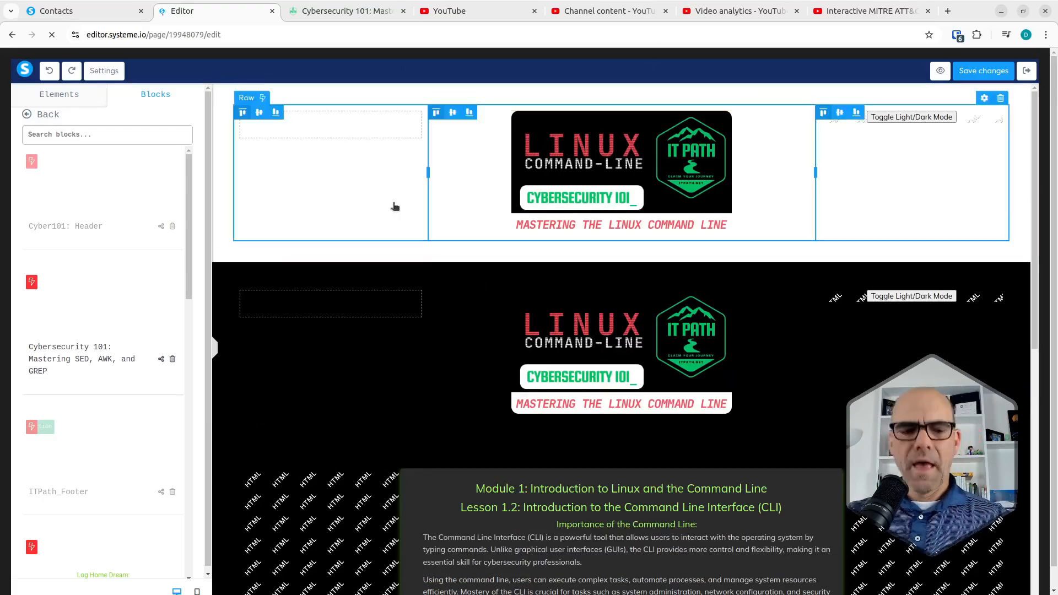
key(ctrl+z)
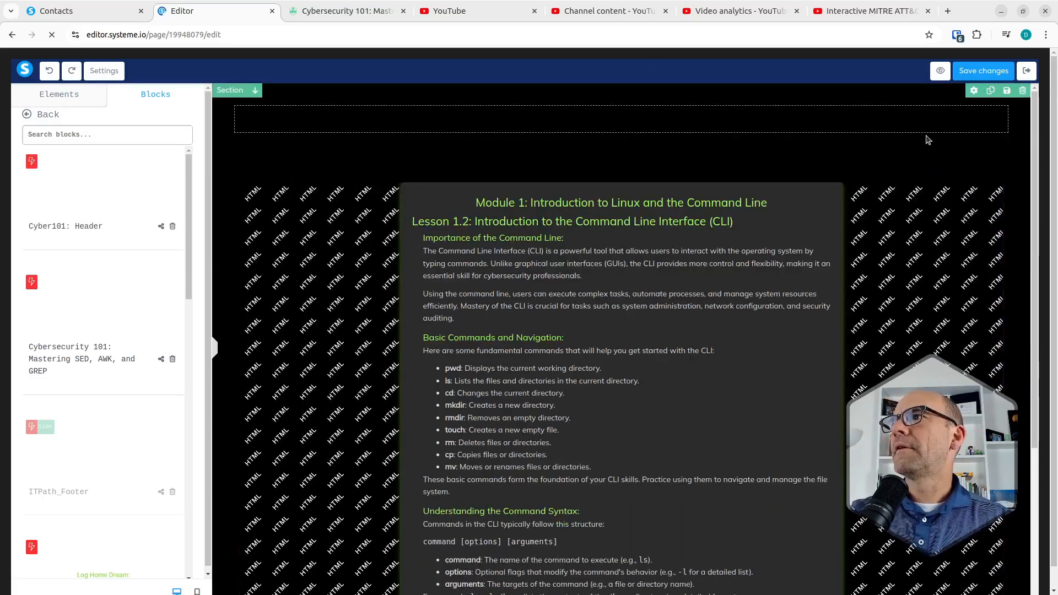
Step: Place the Cyber101: Header master block inside the black section above the lesson content
click(970, 130)
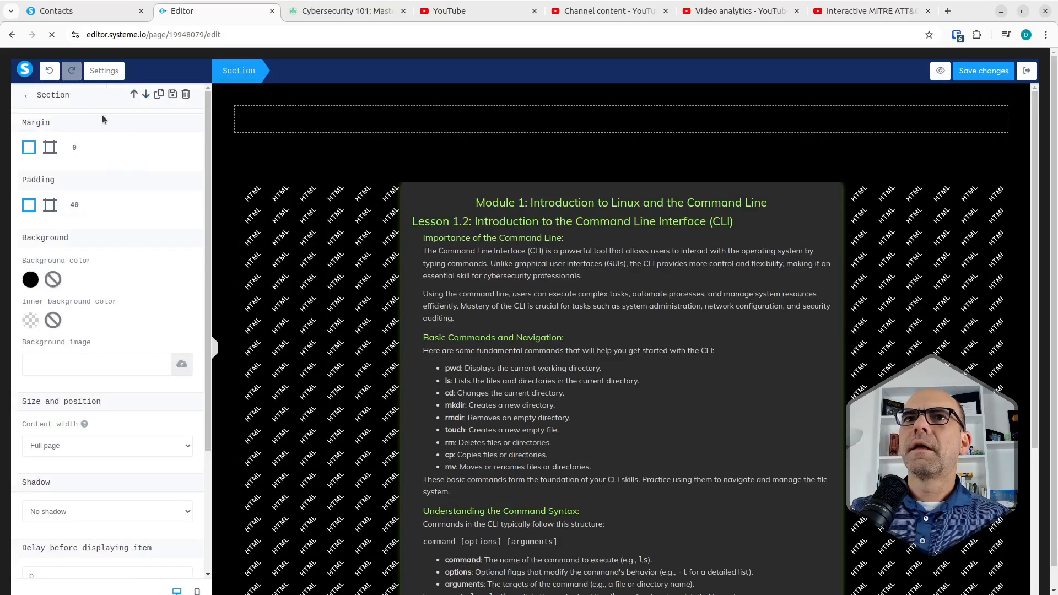
click(31, 96)
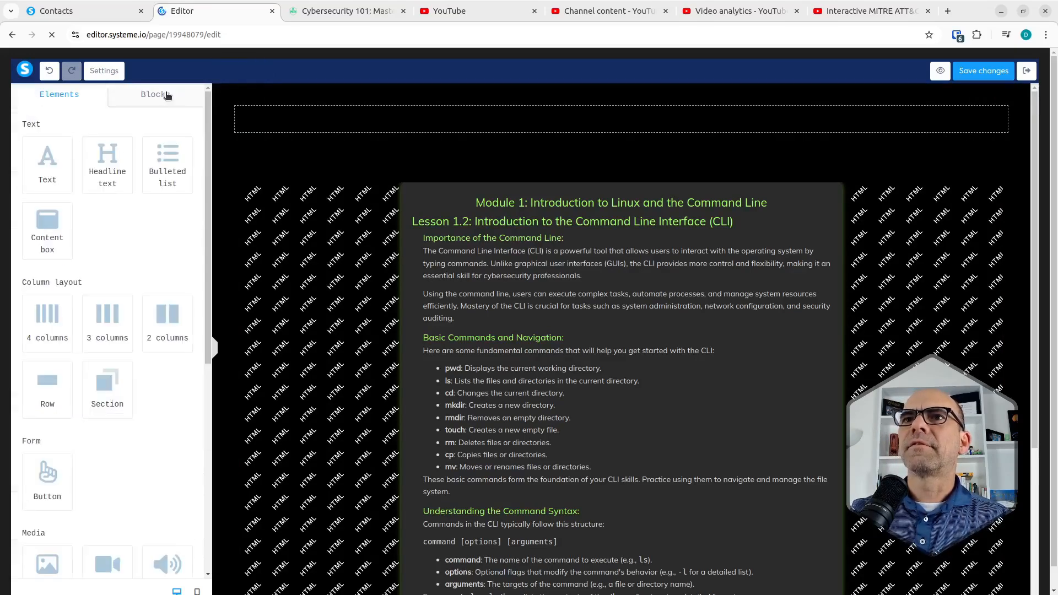
click(165, 94)
click(88, 119)
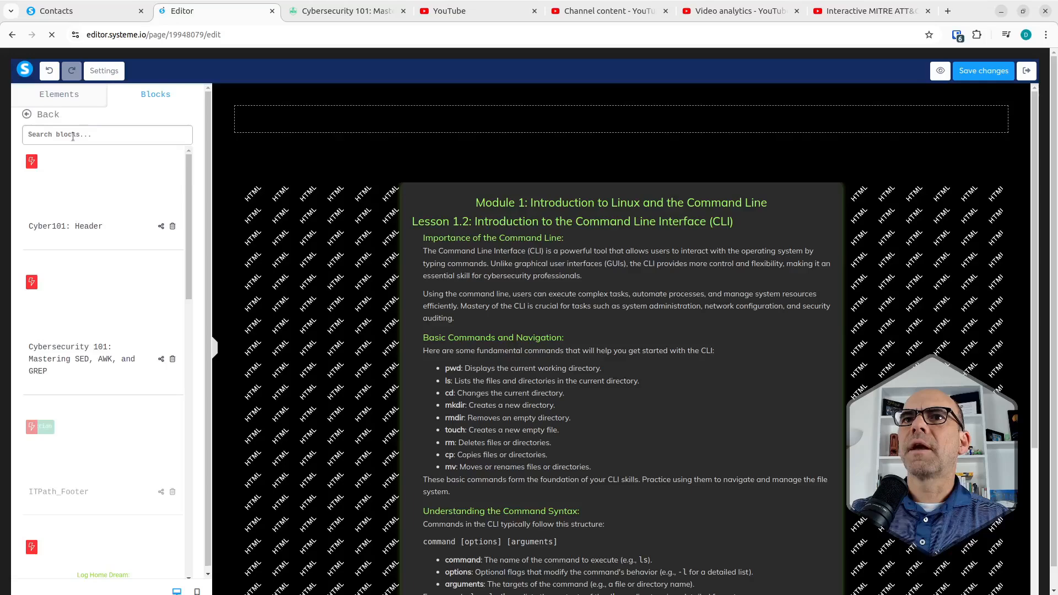
drag(71, 177, 345, 134)
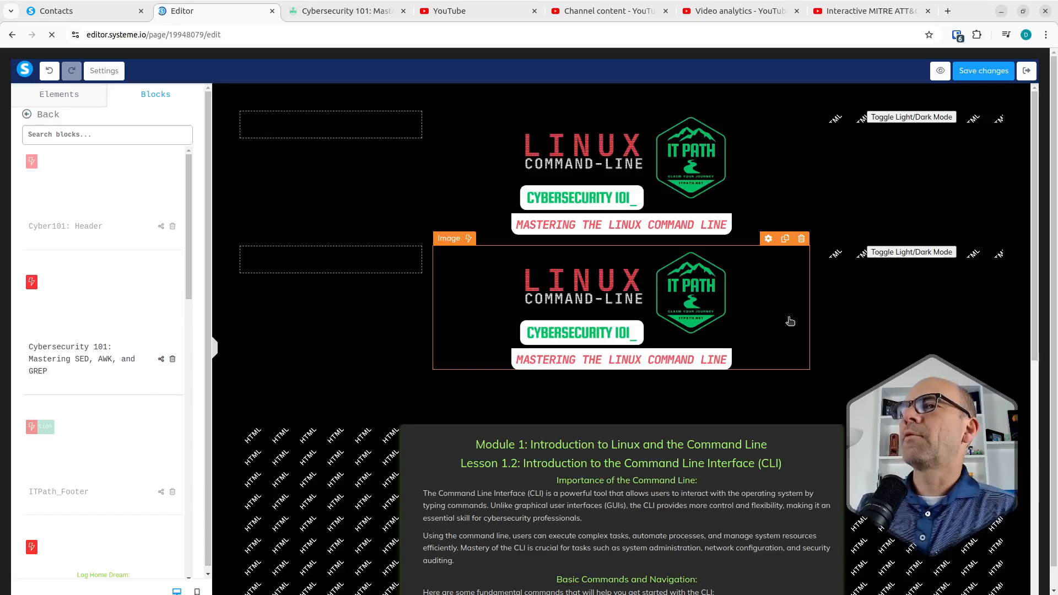
Step: Look over the page down to the footer and delete the lower duplicate header row from the black section
scroll(914, 253, down, 8)
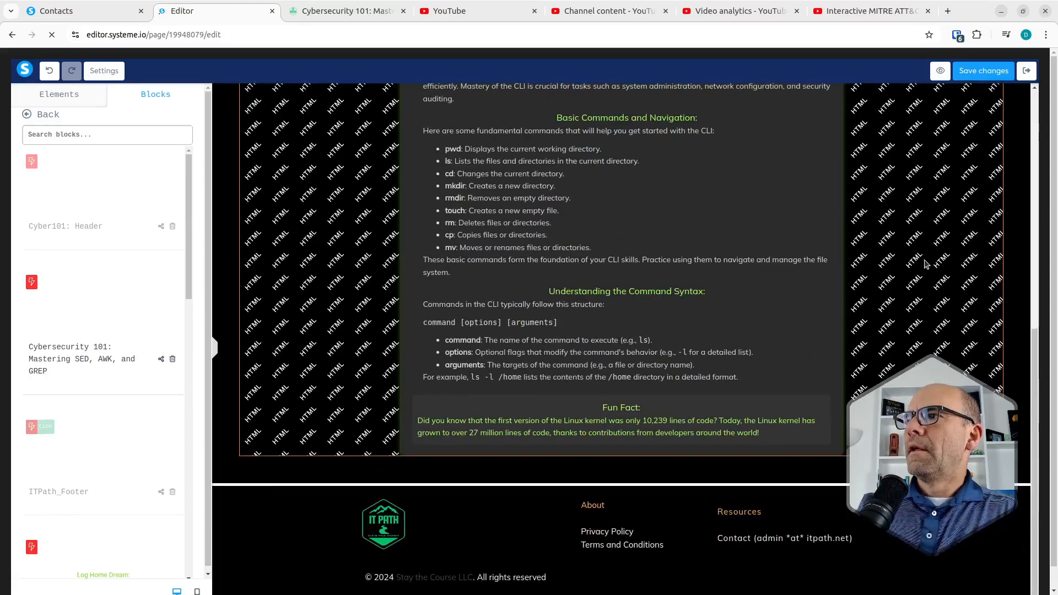
scroll(748, 254, up, 8)
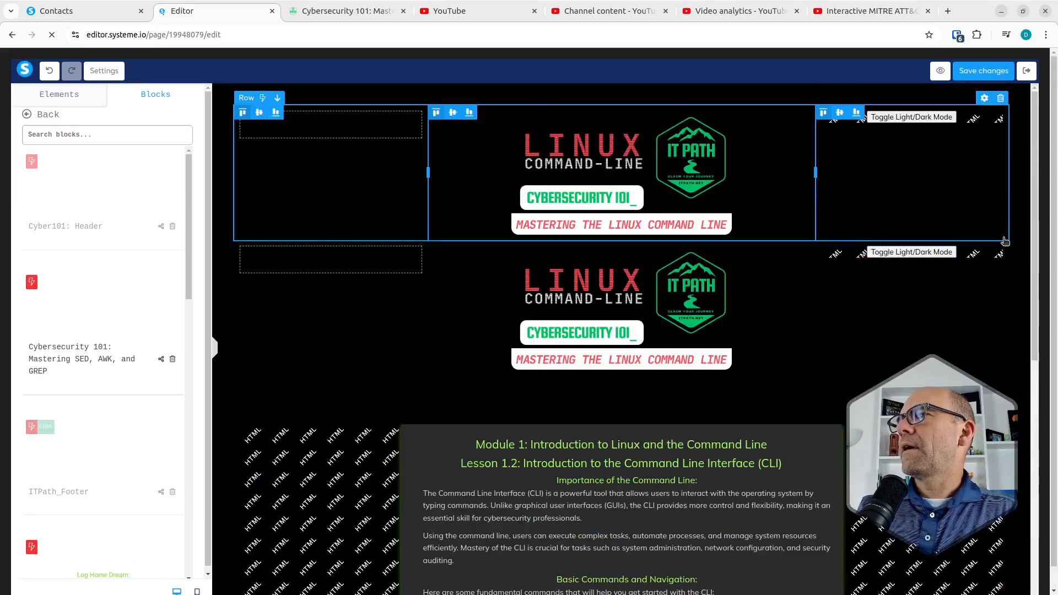
click(1001, 234)
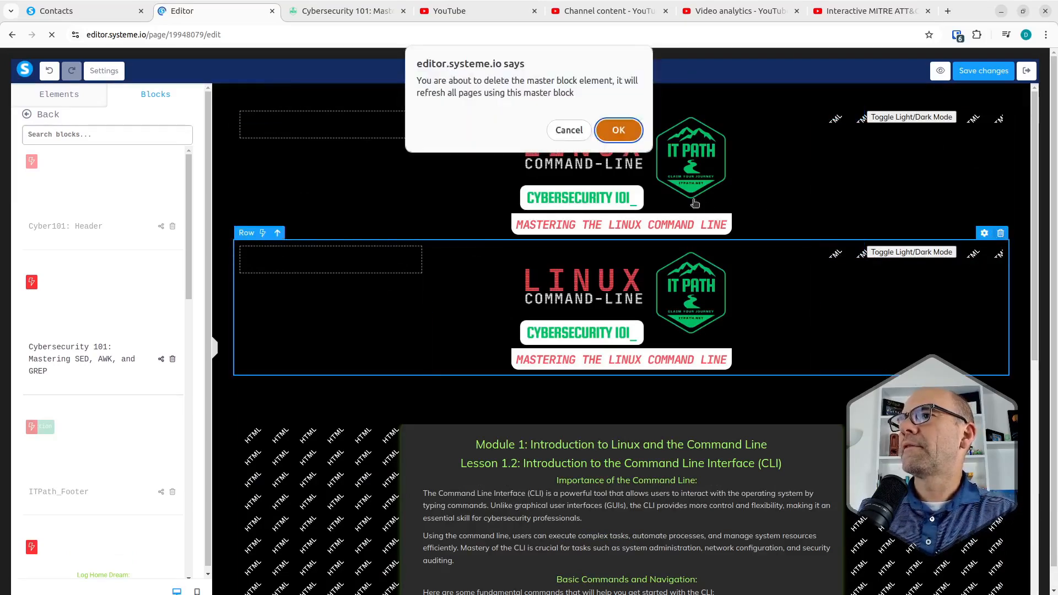
click(617, 133)
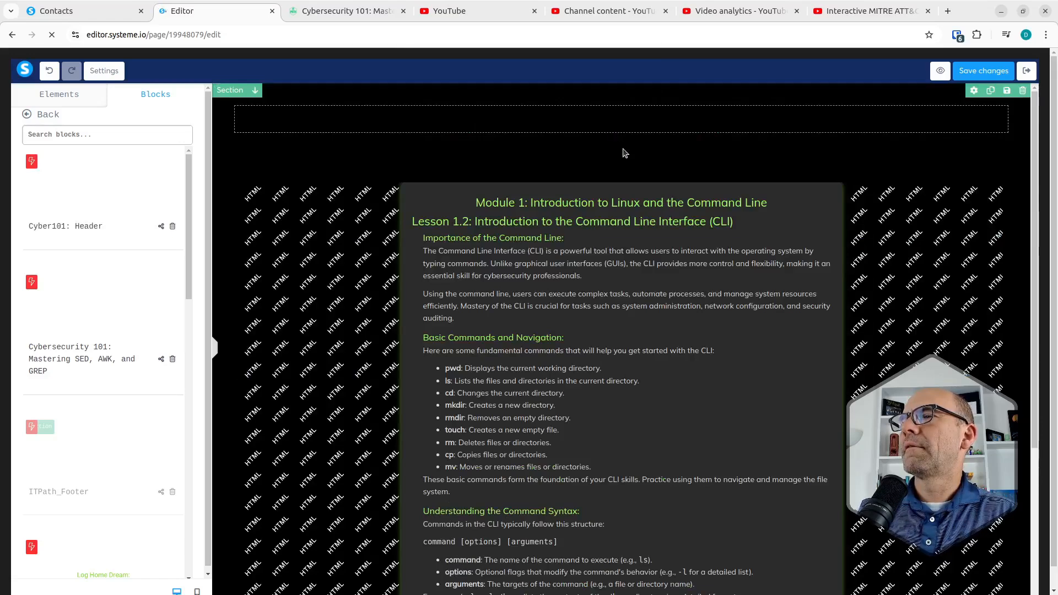
Step: Add a new empty row between the black header section and the lesson content
click(627, 131)
click(627, 130)
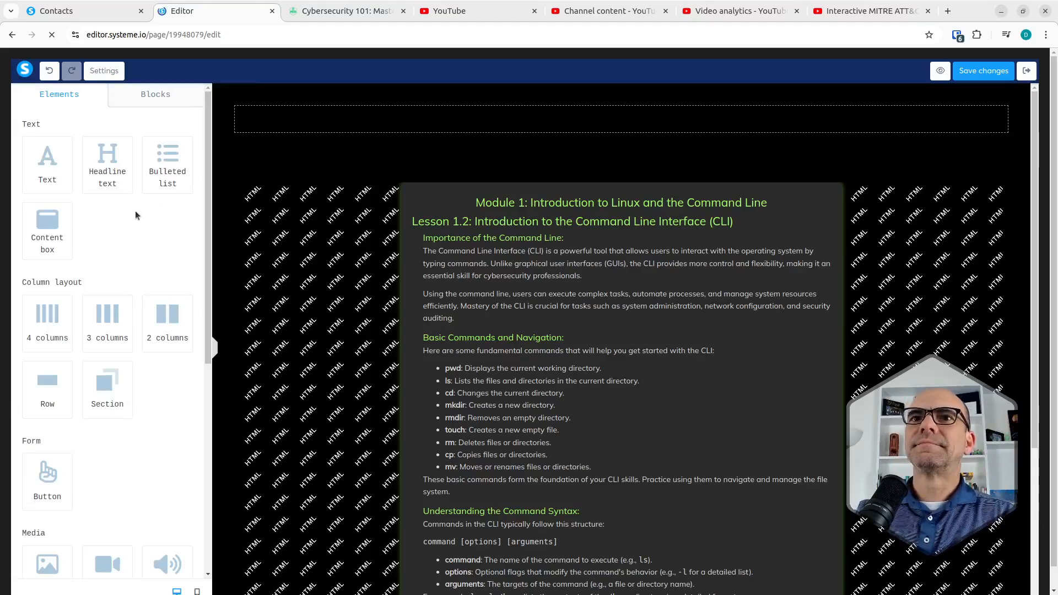
click(150, 99)
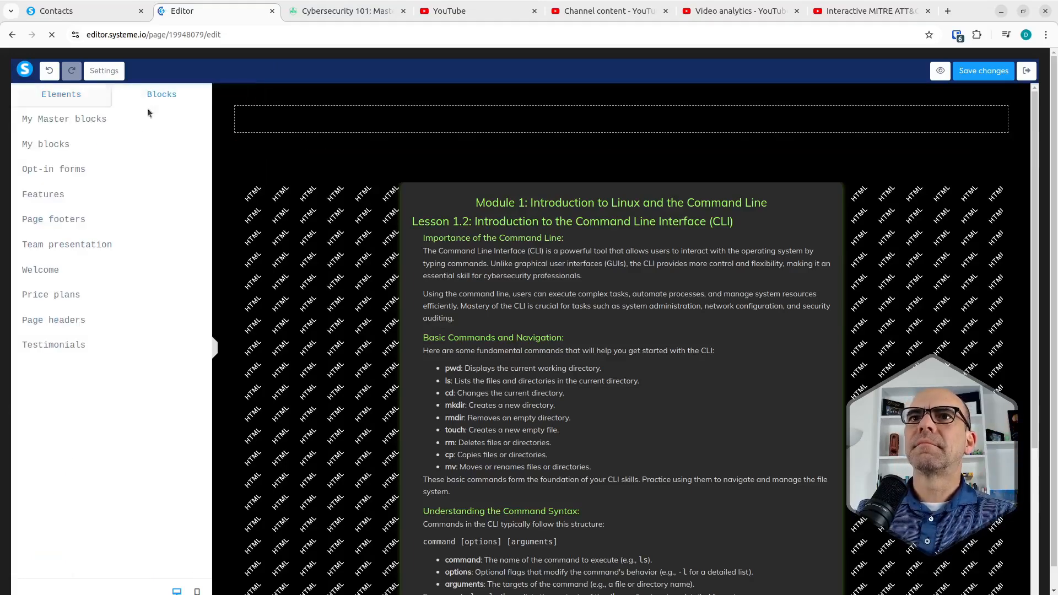
click(78, 98)
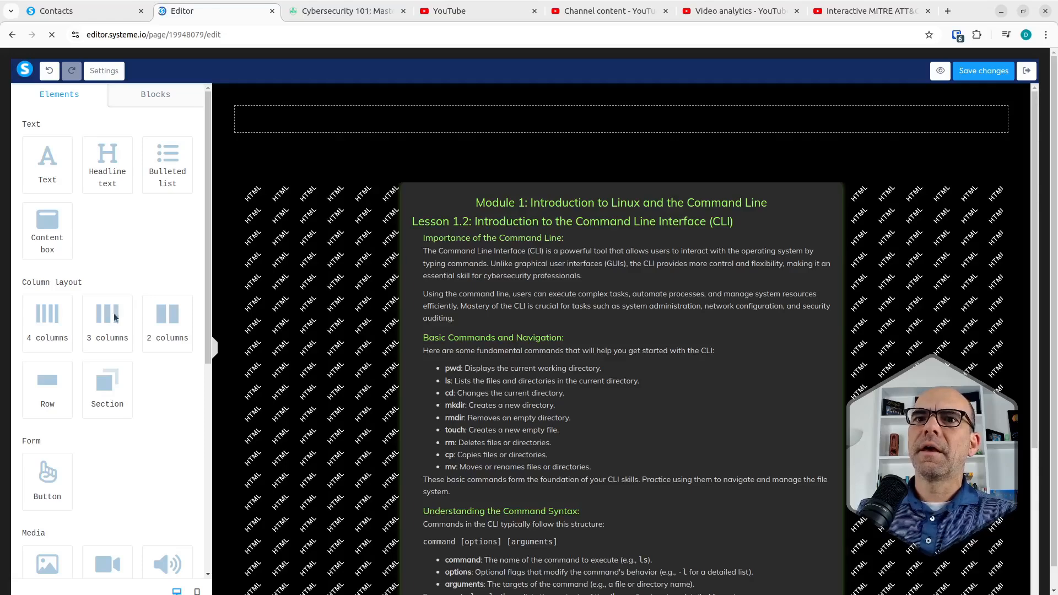
drag(48, 384, 316, 147)
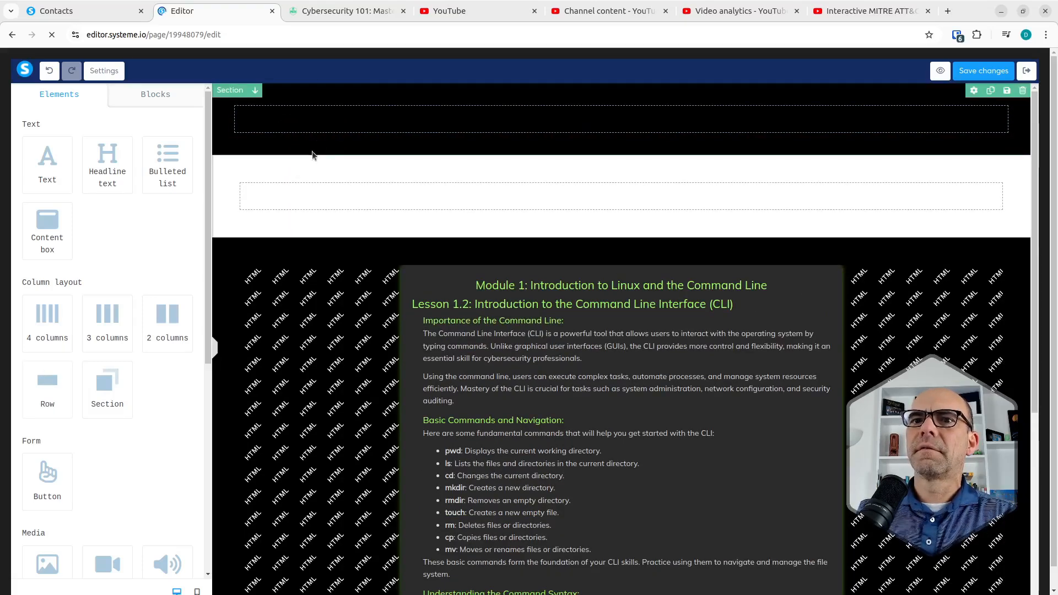
Step: Place the Cyber101: Header master block in the empty white section and delete the empty black section above it
click(154, 95)
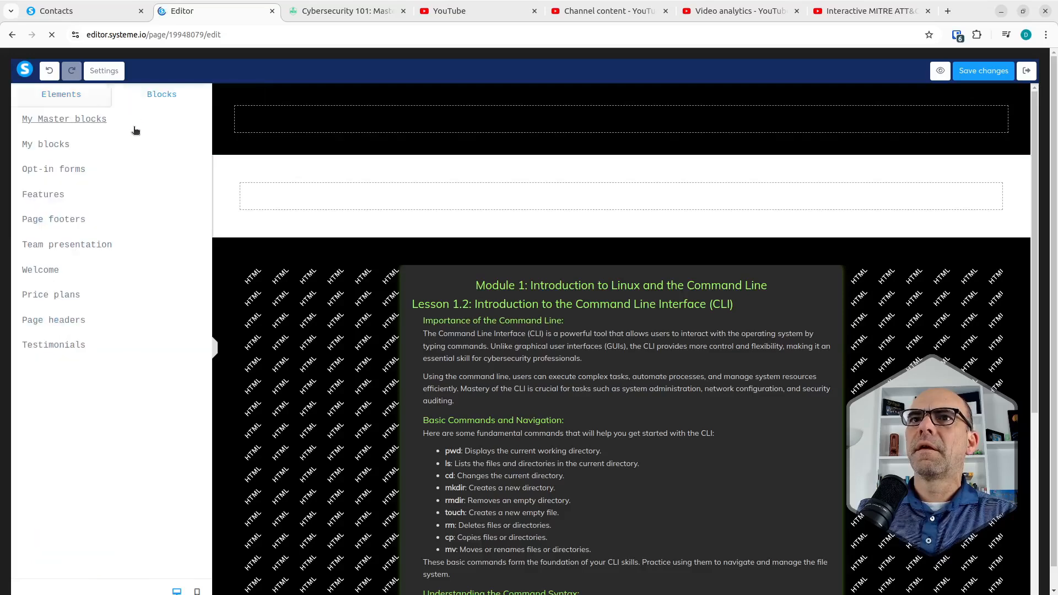
click(94, 122)
drag(59, 181, 313, 204)
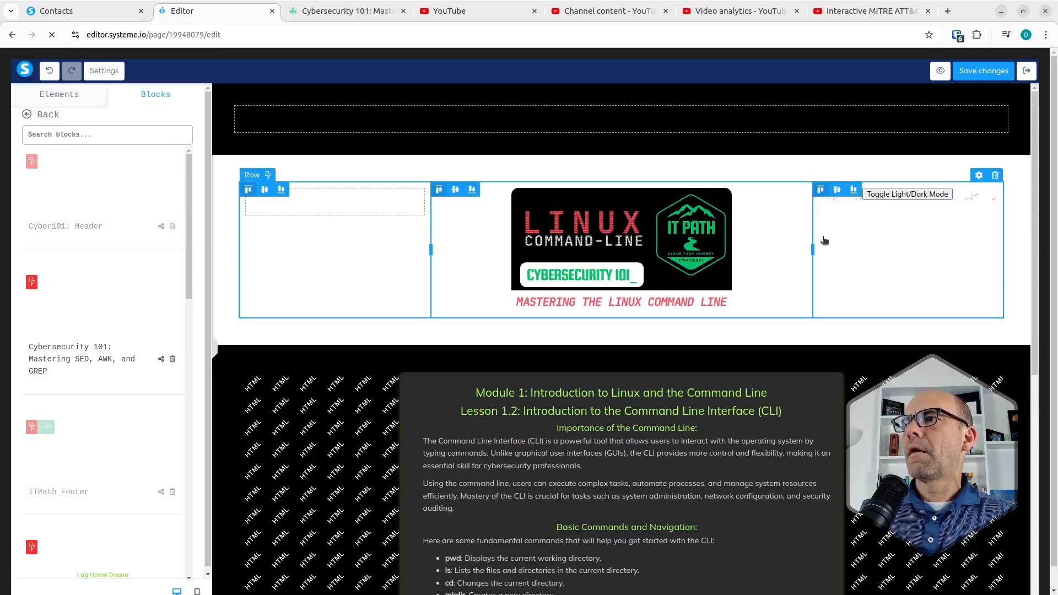
click(1026, 95)
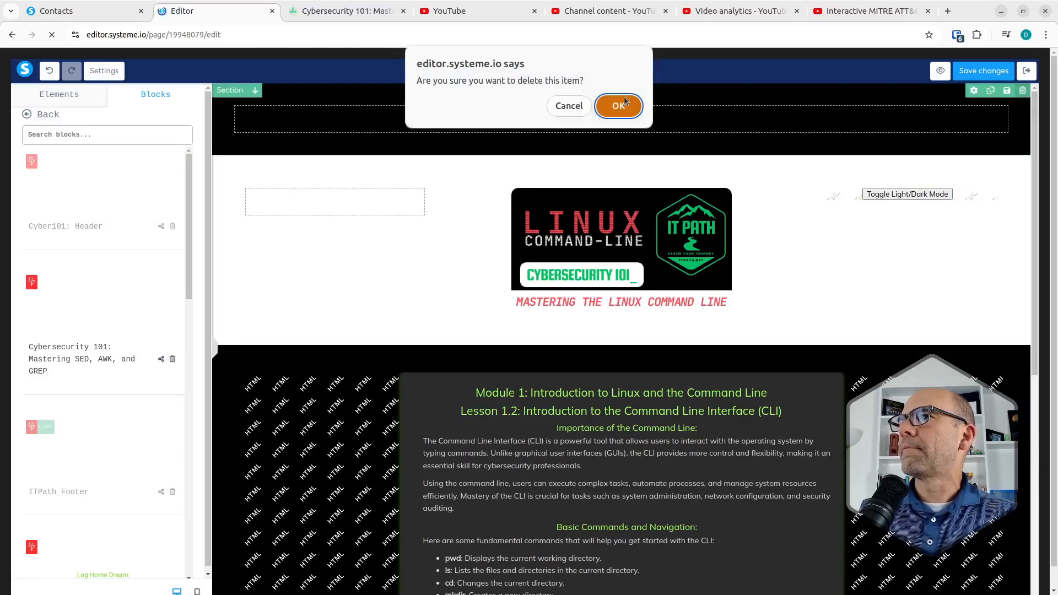
click(607, 106)
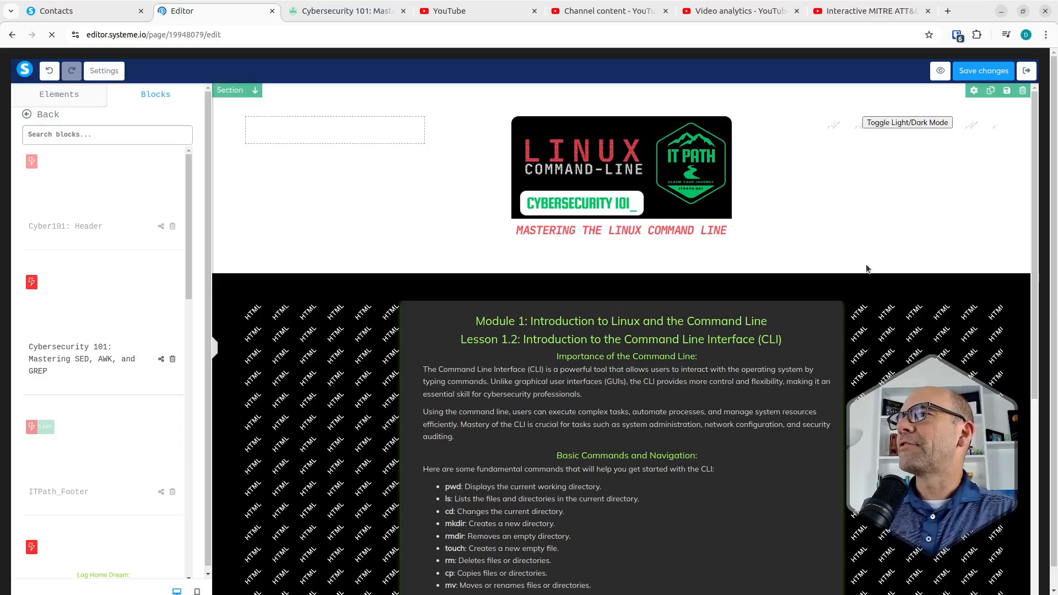
Step: Set the page's background color to transparent in the page settings
click(356, 267)
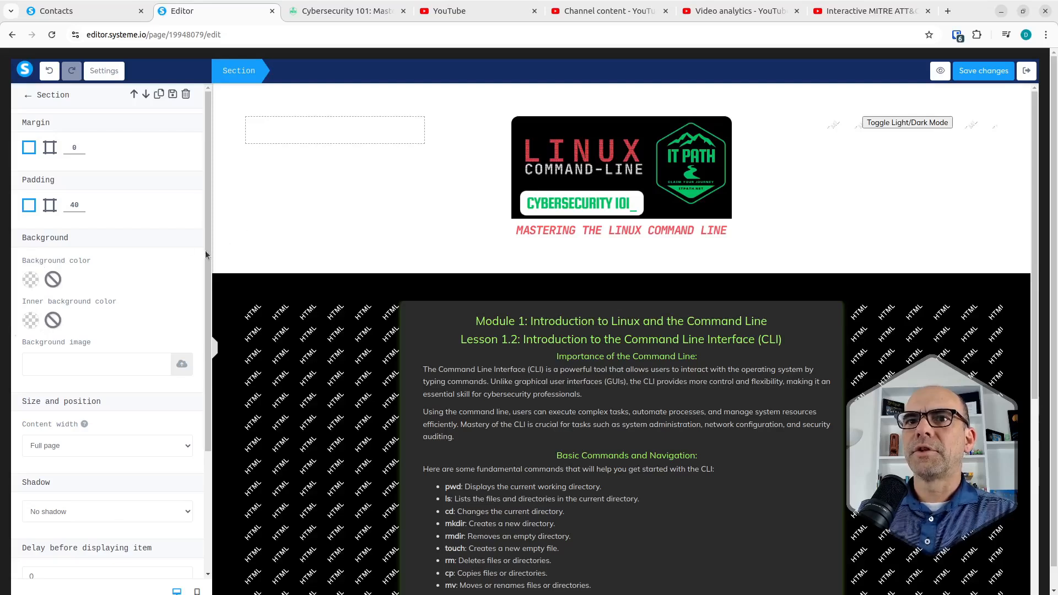
click(104, 71)
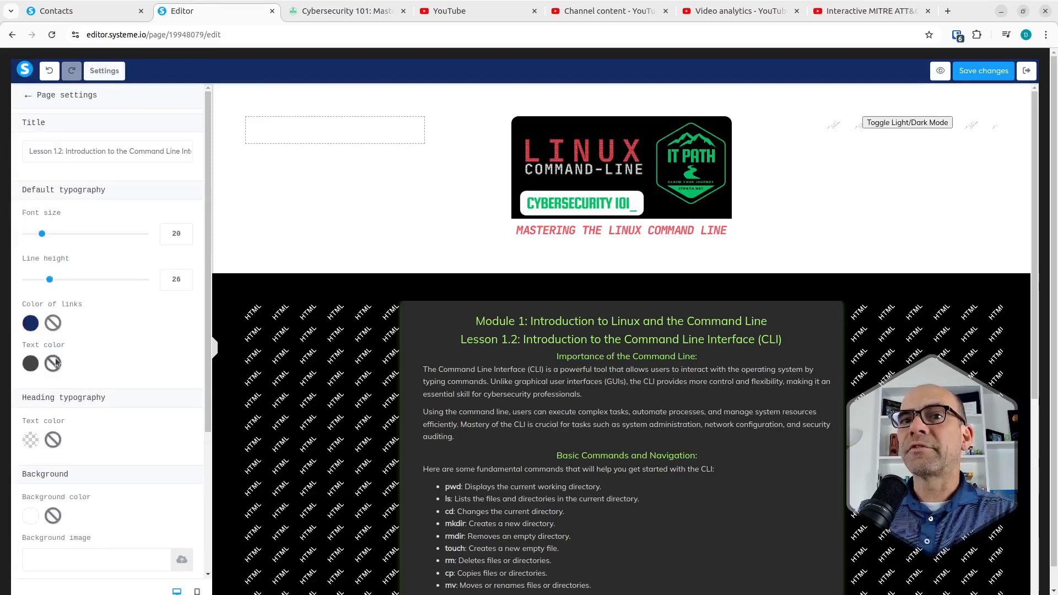
click(31, 516)
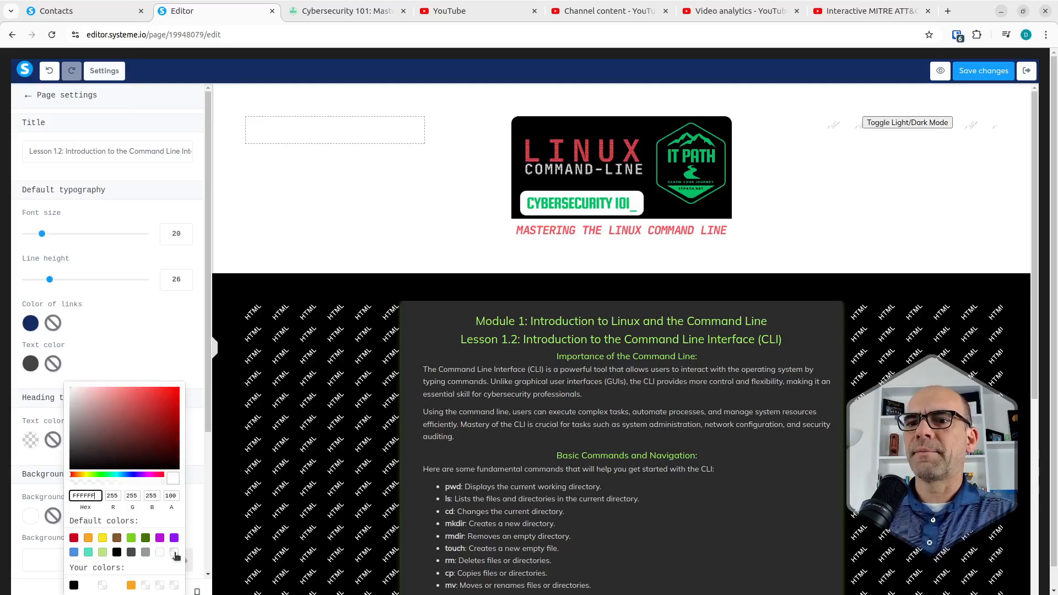
click(174, 552)
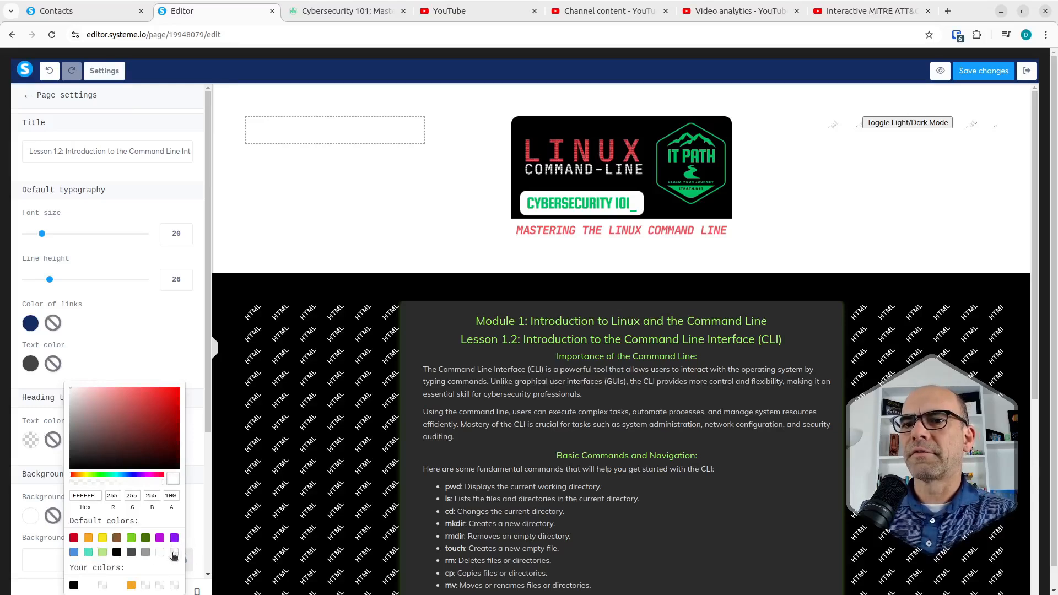
click(293, 288)
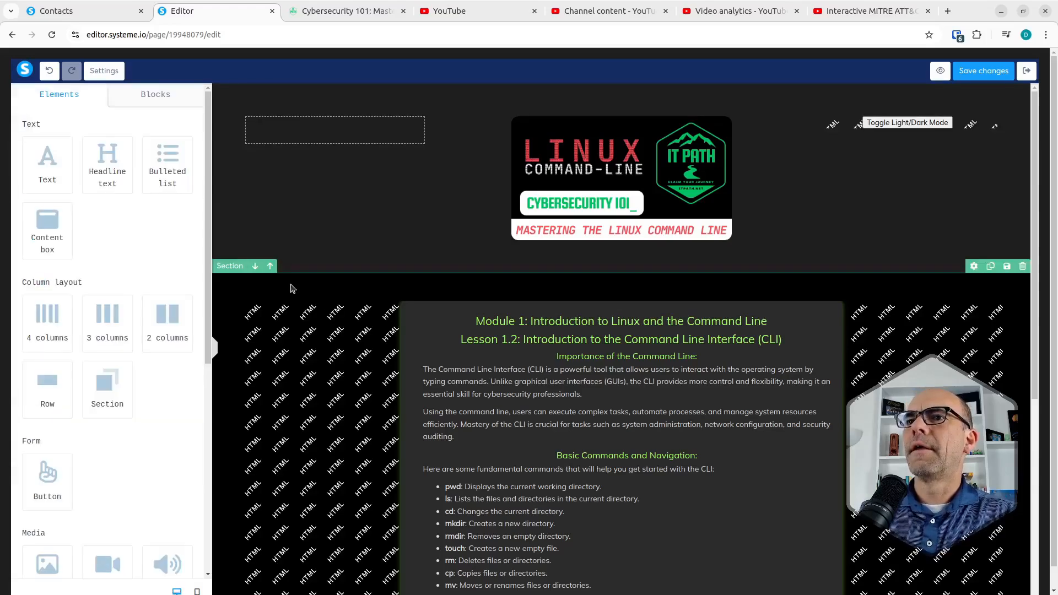
Step: Set the lesson content section's background color to transparent and save the page changes
click(292, 289)
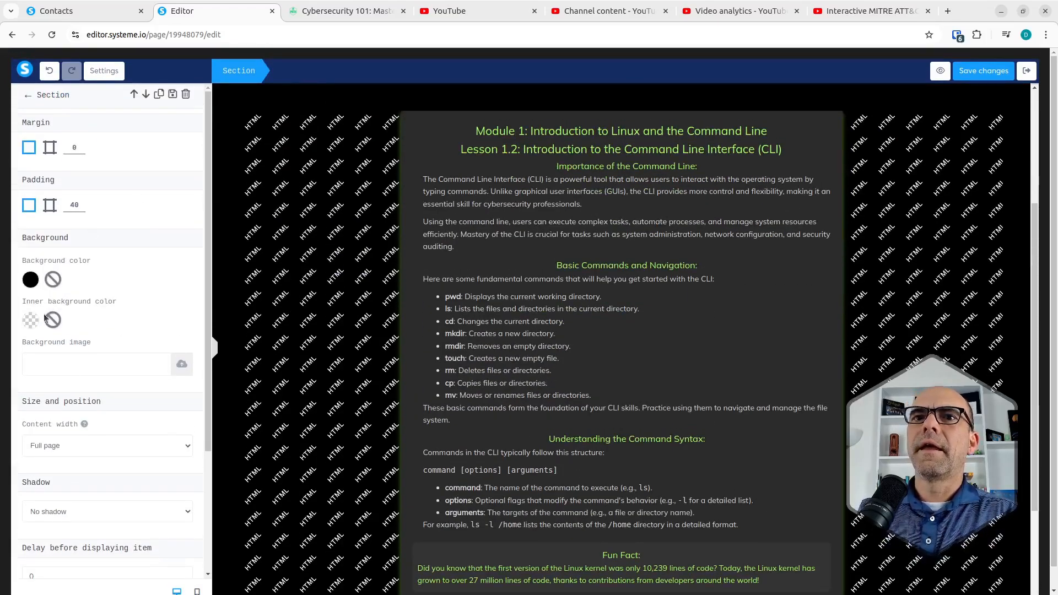
click(31, 285)
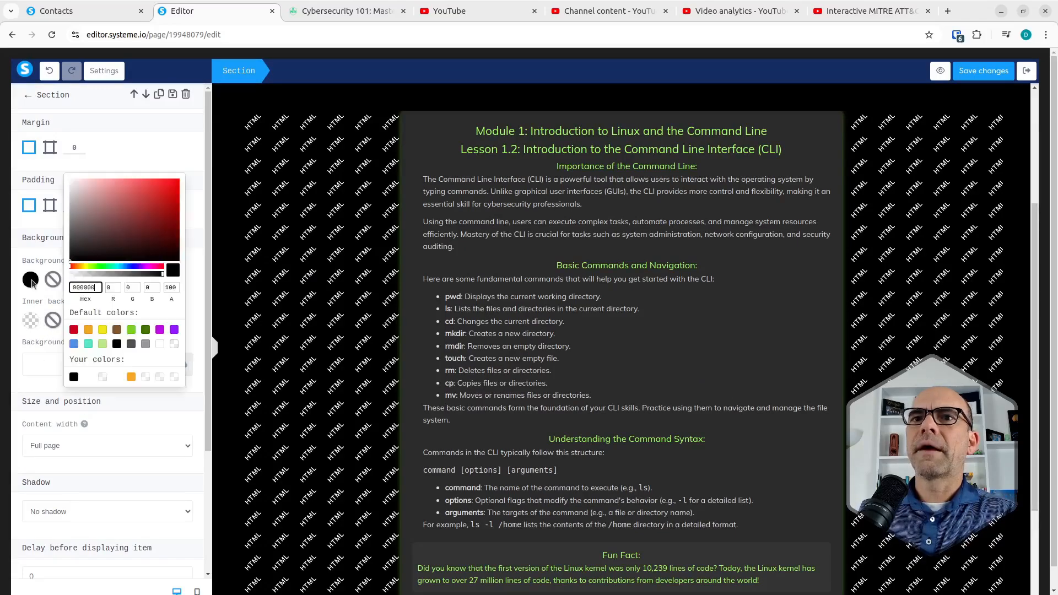
click(174, 346)
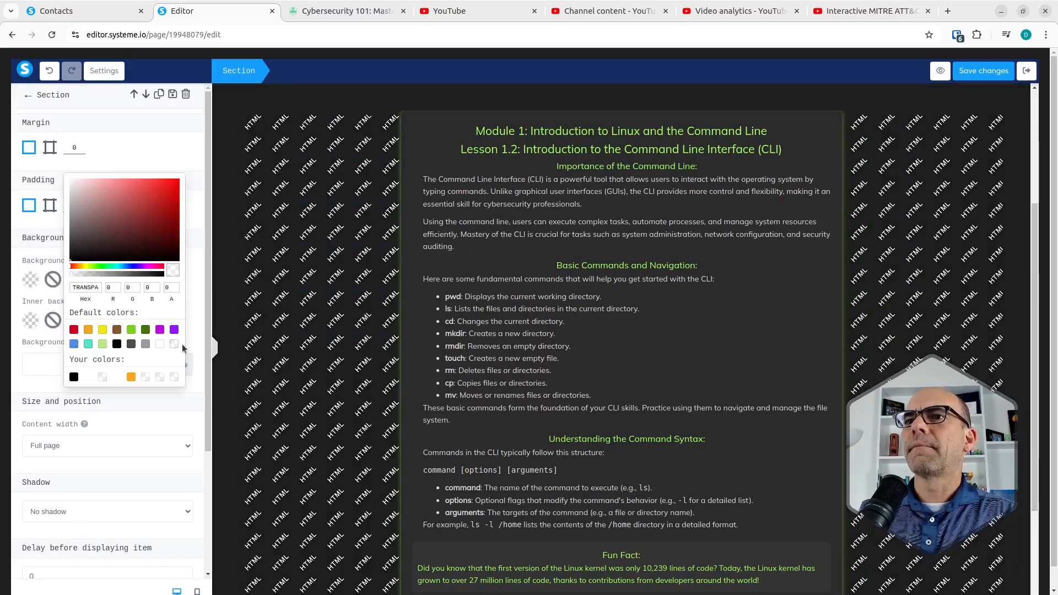
click(999, 72)
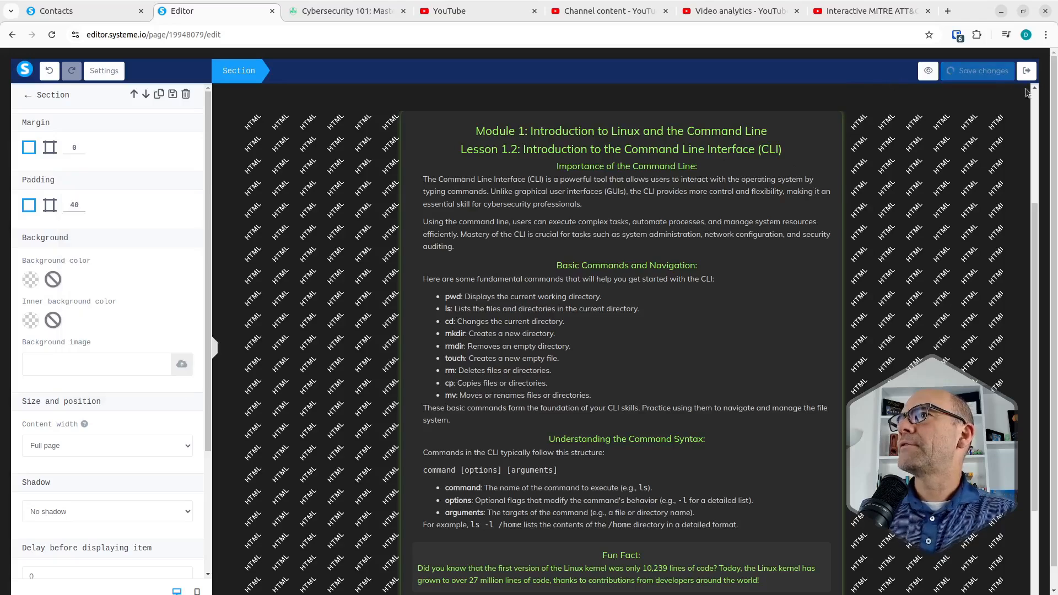
Step: Preview the Lesson 1.2 page without the preview-mode notice and test its light/dark mode toggle several times
click(1036, 165)
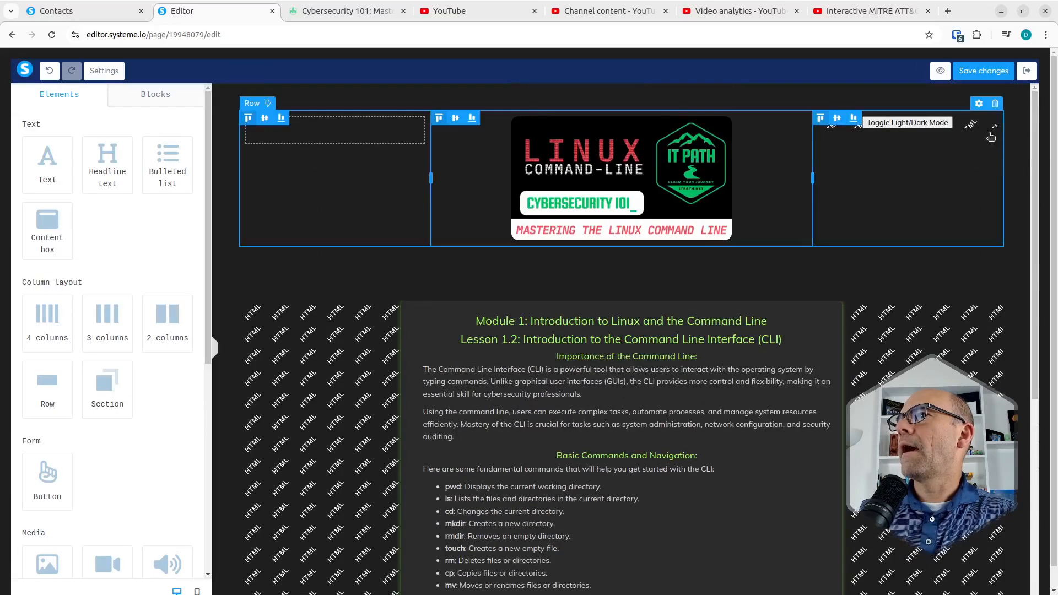
click(940, 70)
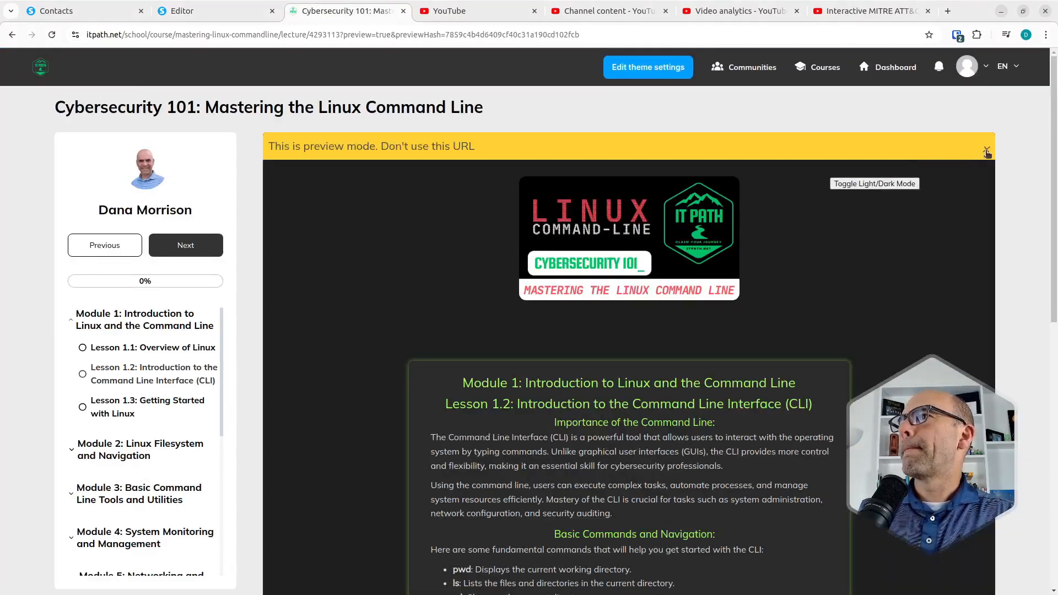
click(987, 153)
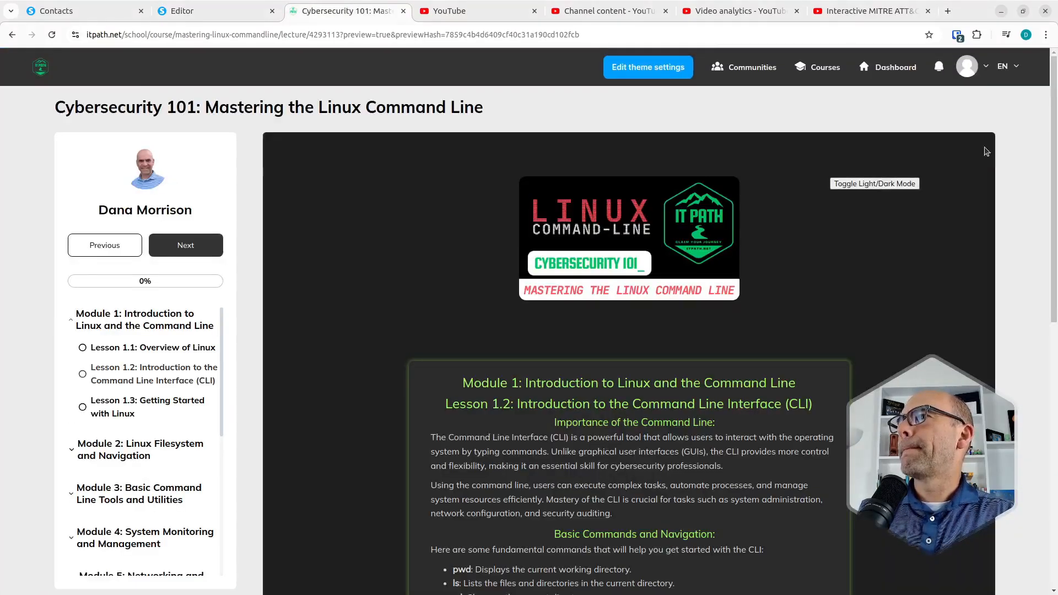
click(901, 187)
click(901, 187)
click(902, 187)
click(901, 188)
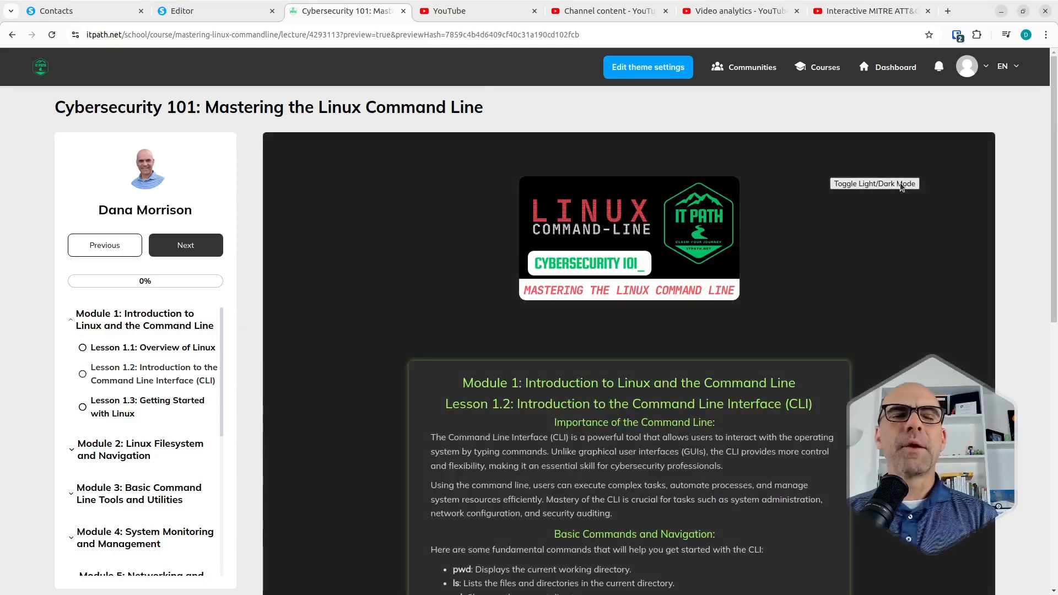